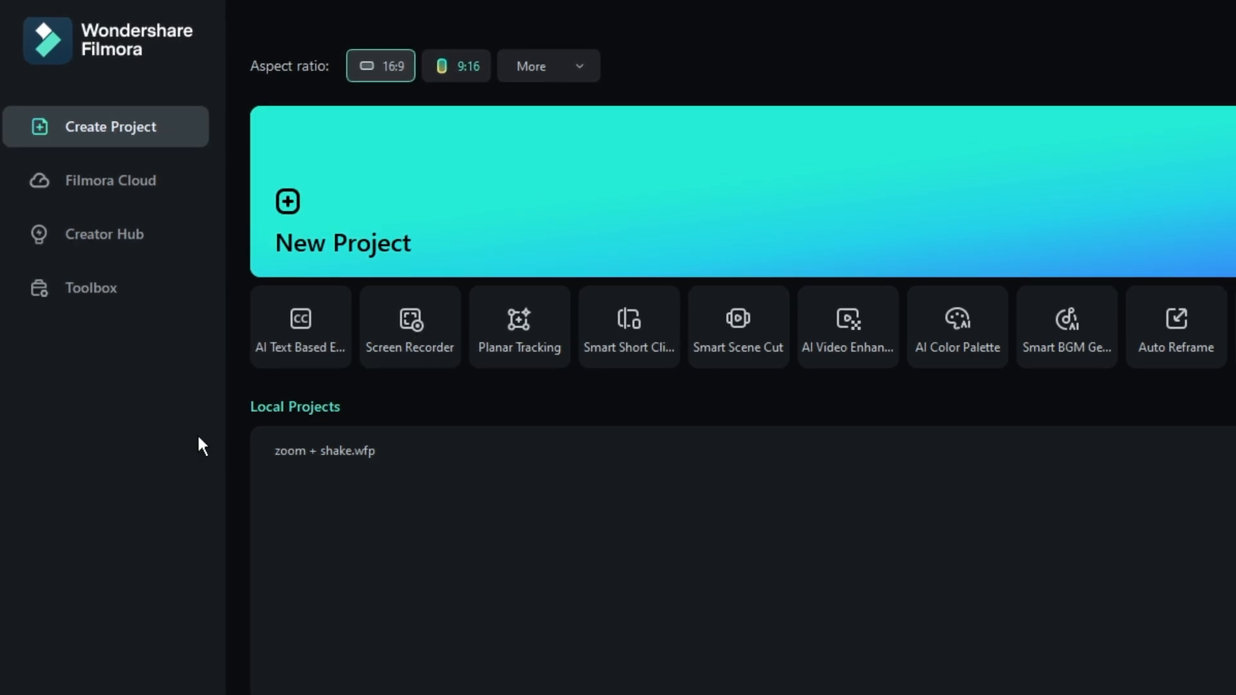
Step: Start AI Text Based Editing from the toolbox with the video file Secuencia 01
click(75, 287)
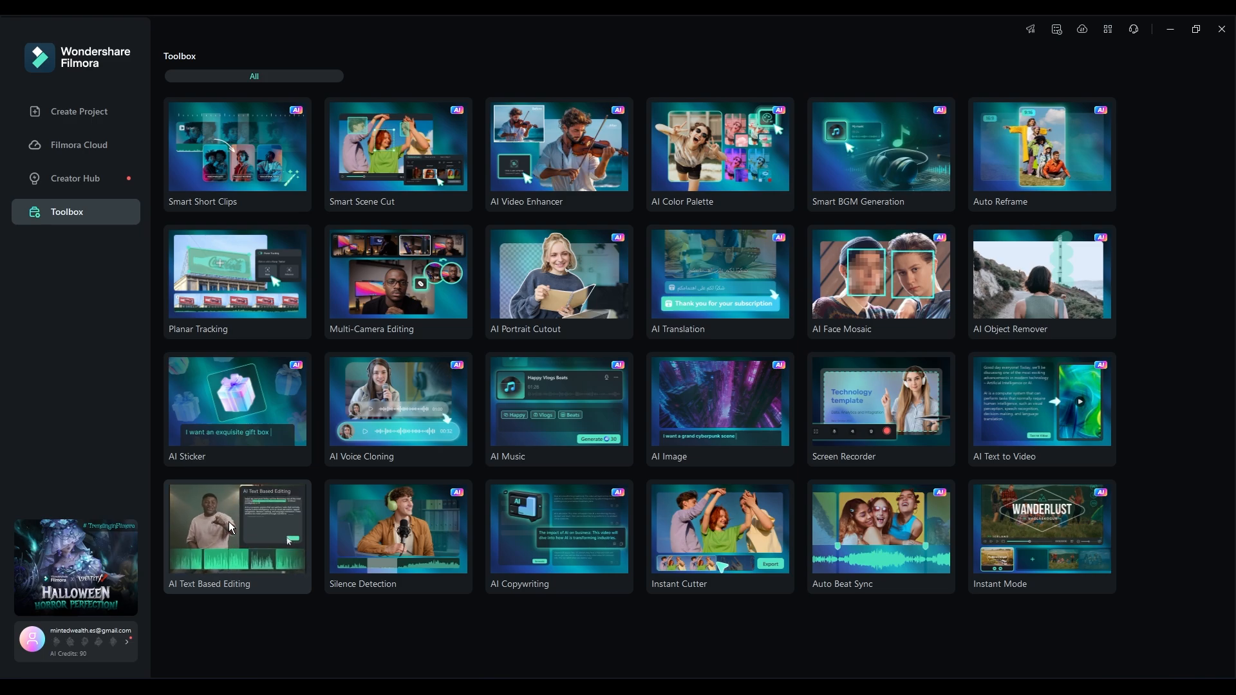
click(229, 521)
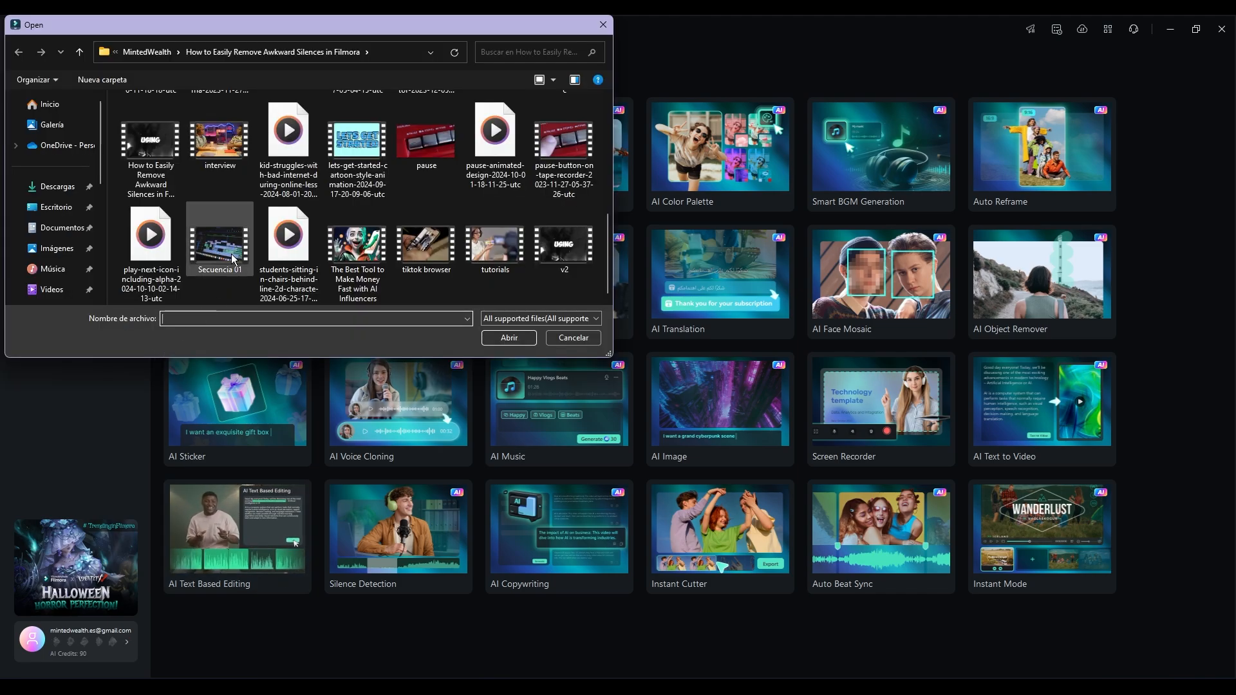
click(497, 339)
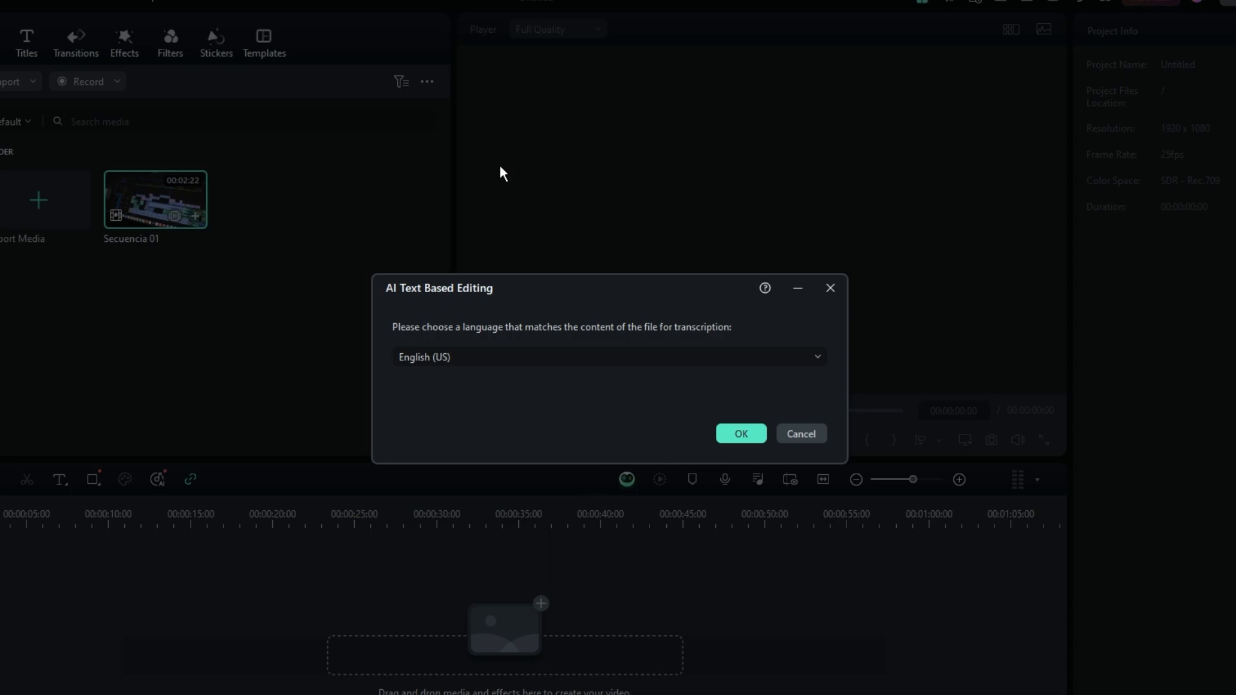
Step: Transcribe the video with English (US) as the transcription language
click(587, 364)
scroll(610, 450, down, 1)
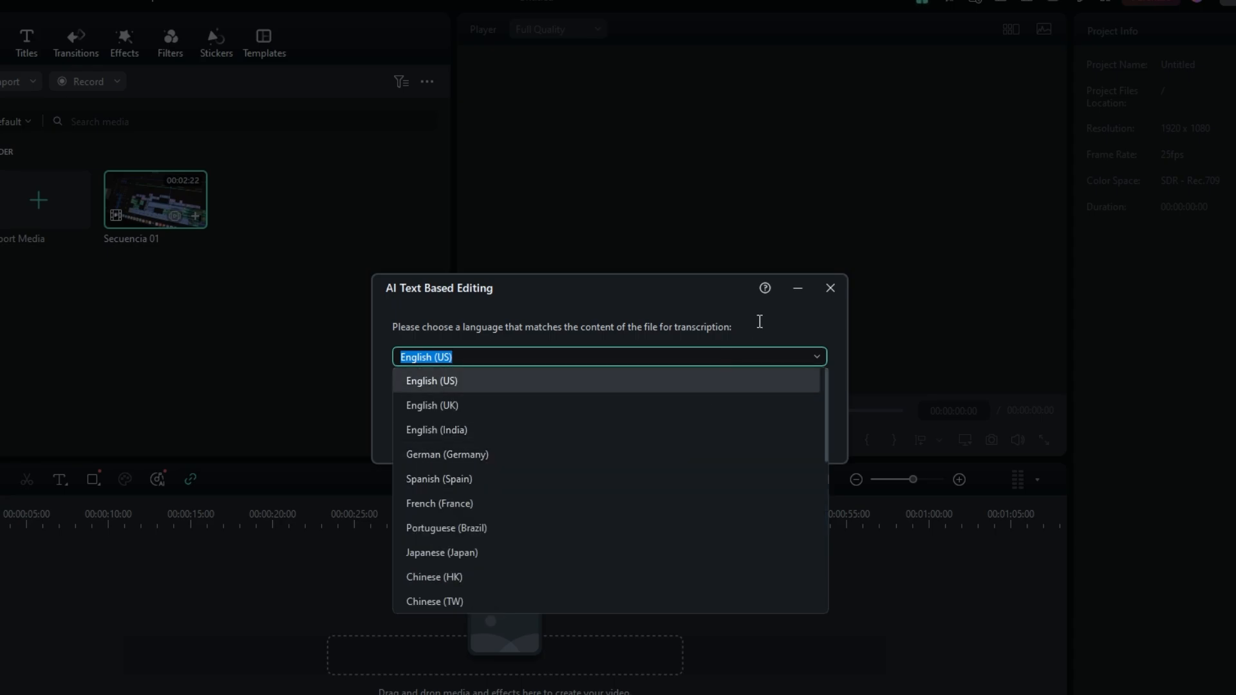
click(760, 325)
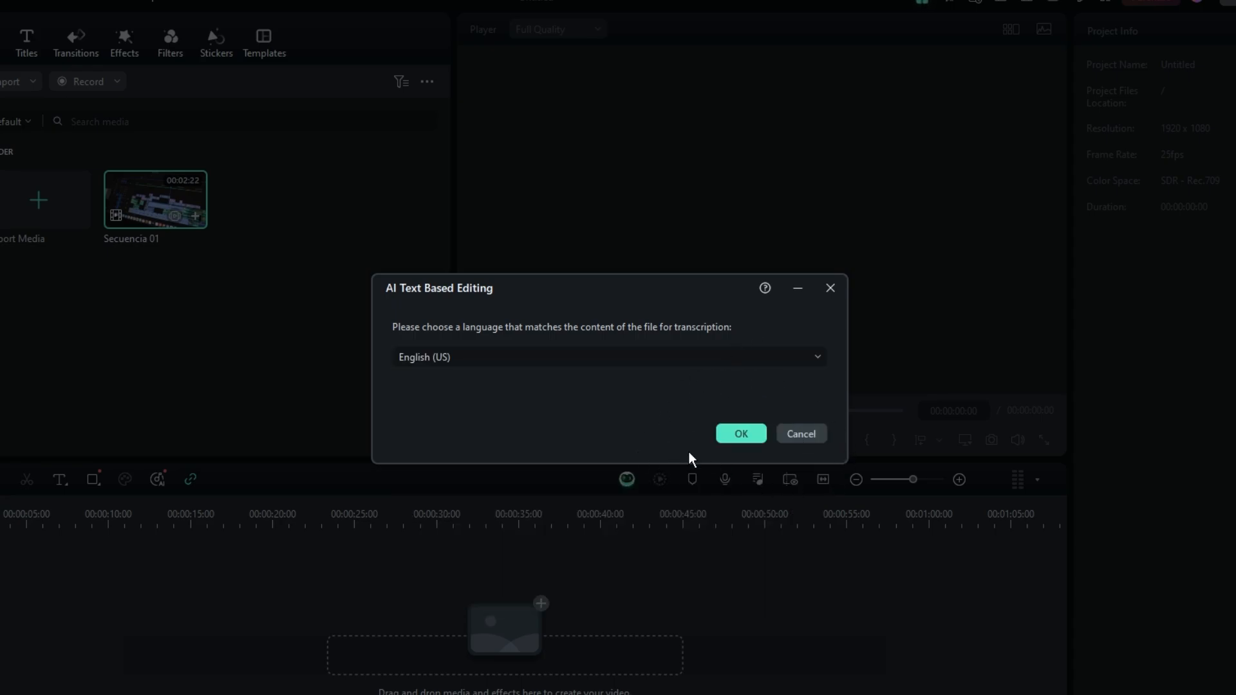
click(742, 434)
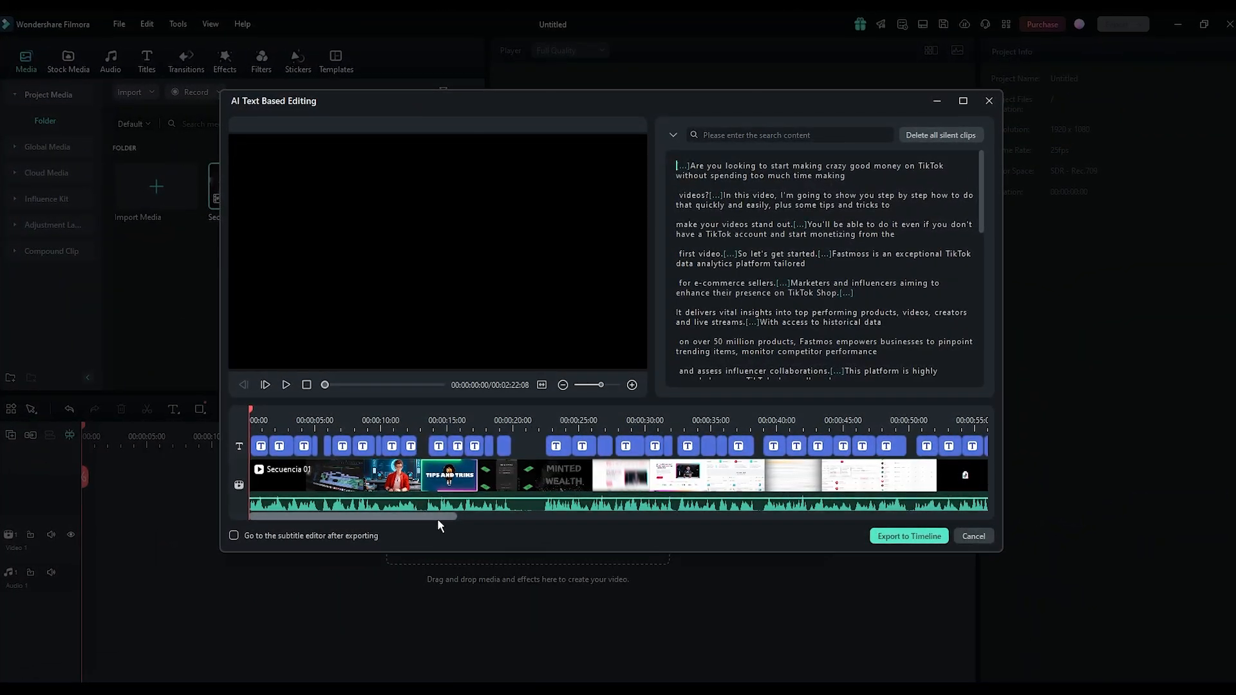
Step: Delete all silent clips from the transcribed video
drag(436, 518, 838, 451)
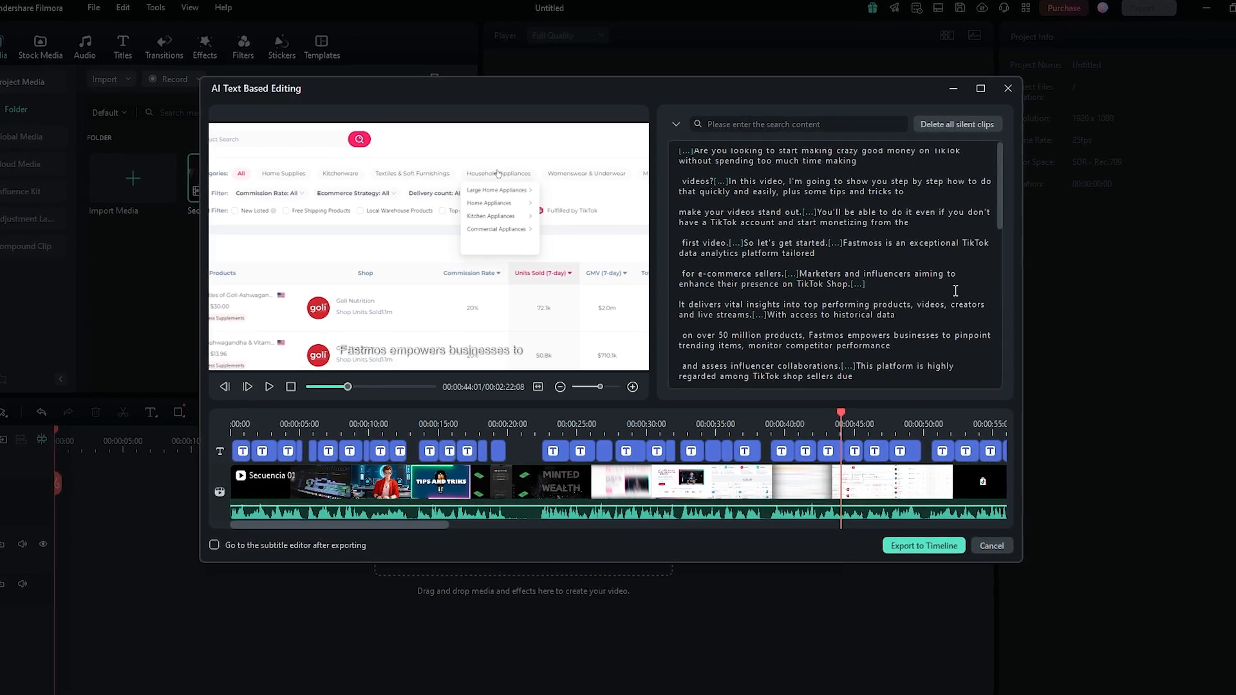
drag(996, 168, 997, 158)
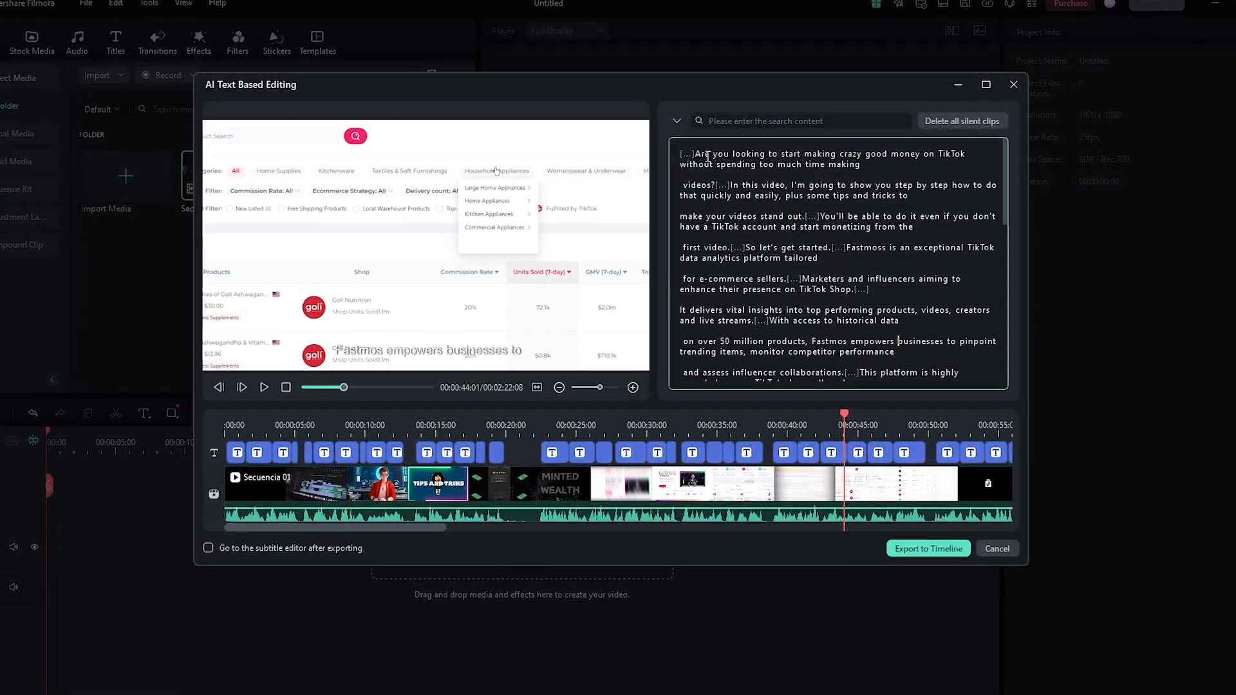
click(962, 121)
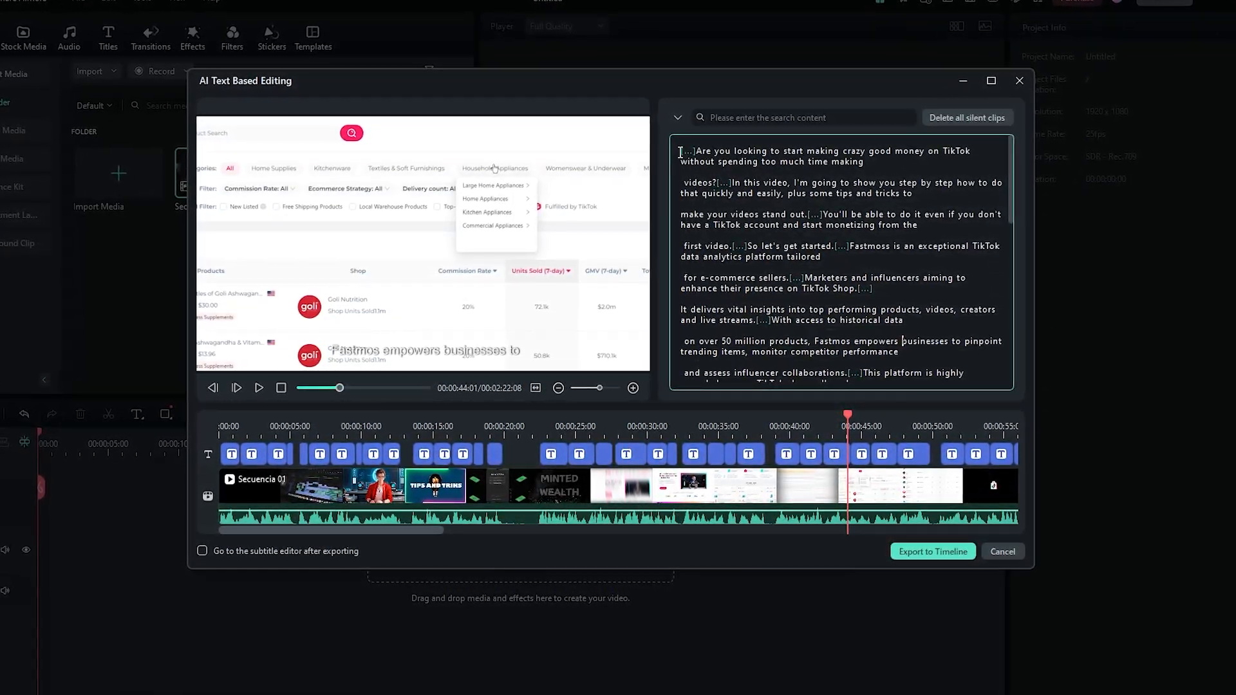
click(967, 114)
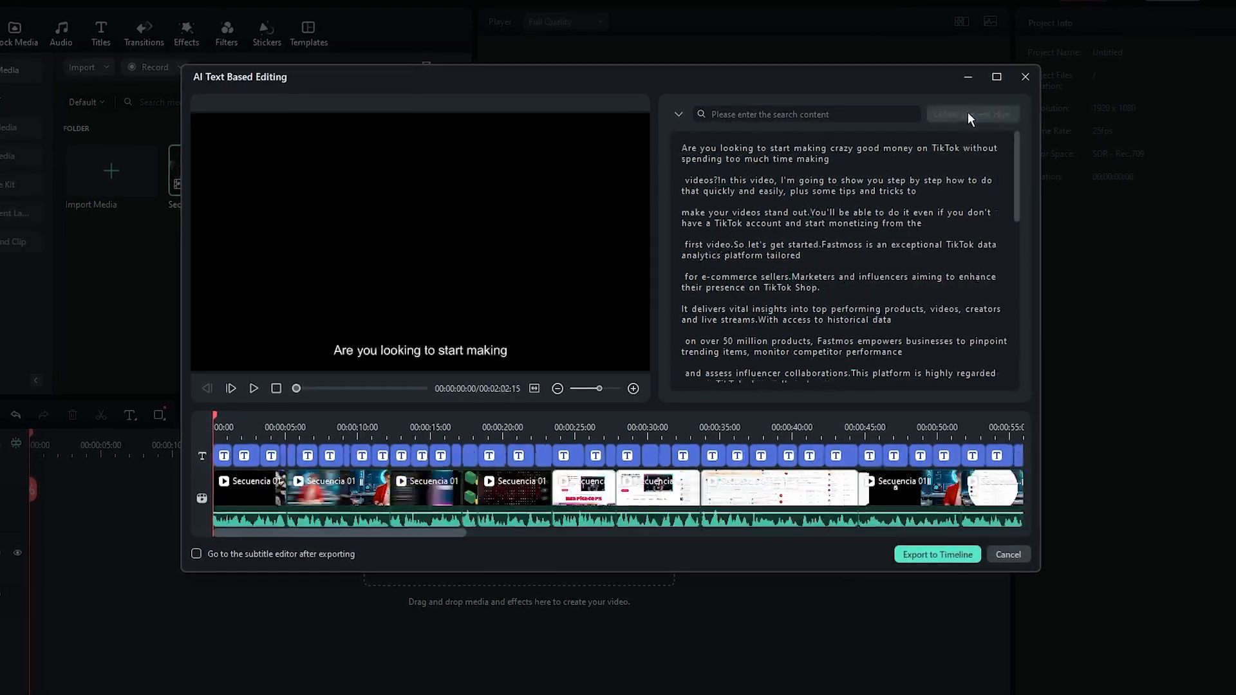
Step: Cut the opening line "Are you looking to start making crazy good money on TikTok without spending too much time making" from the transcript
drag(1019, 158, 1010, 111)
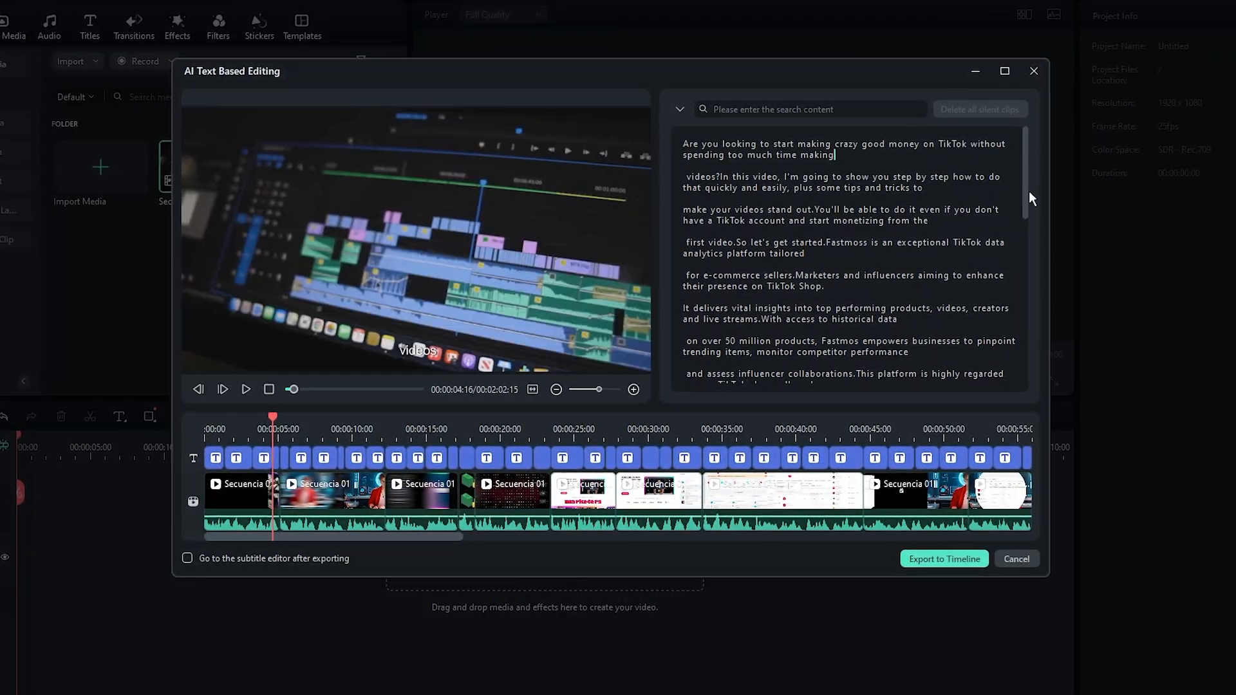
drag(1029, 192, 1042, 144)
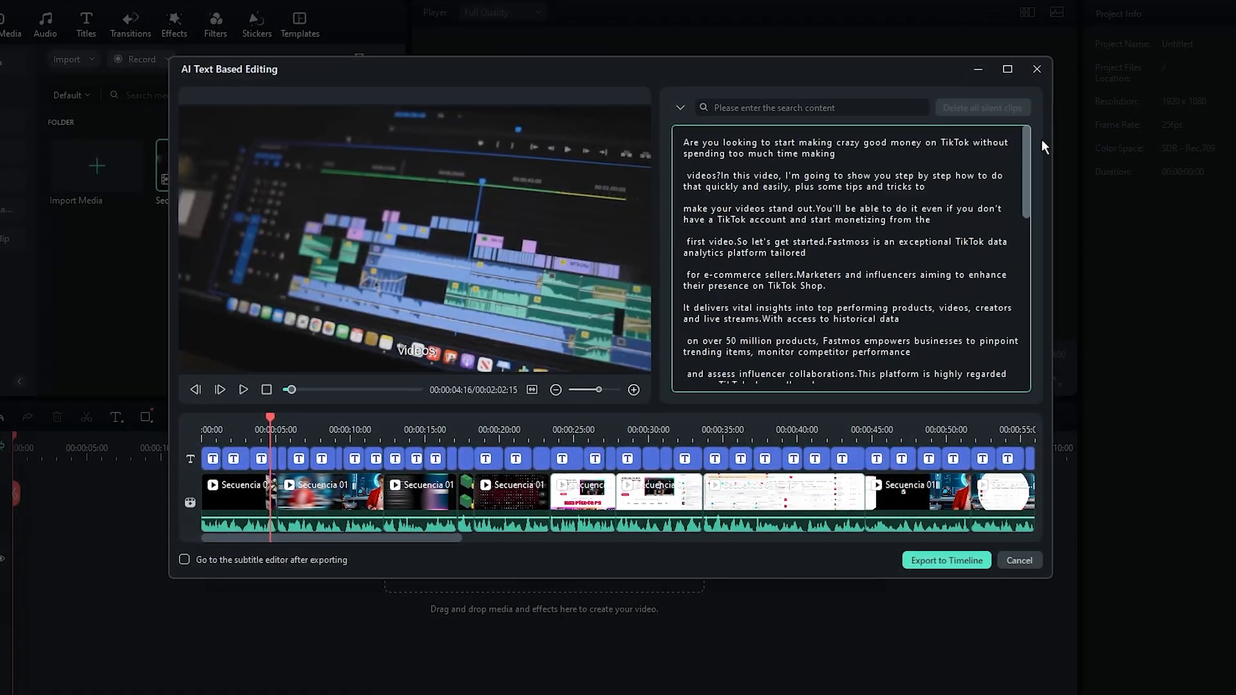
click(841, 159)
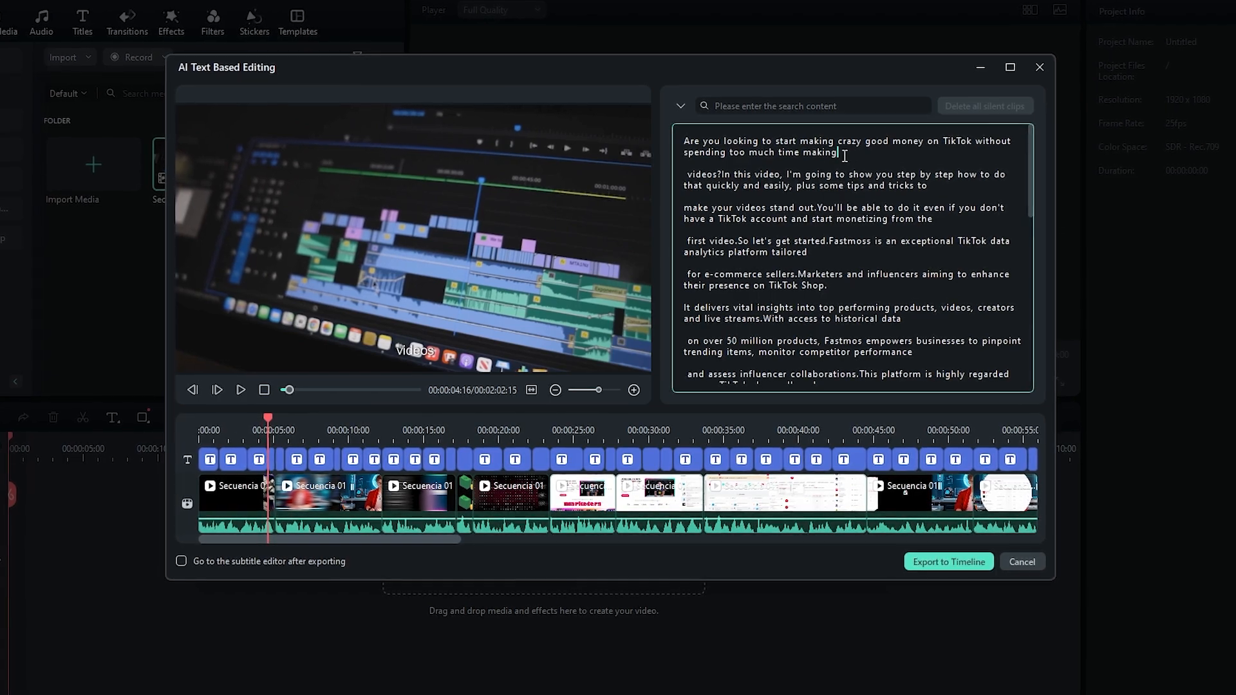
drag(842, 155, 682, 136)
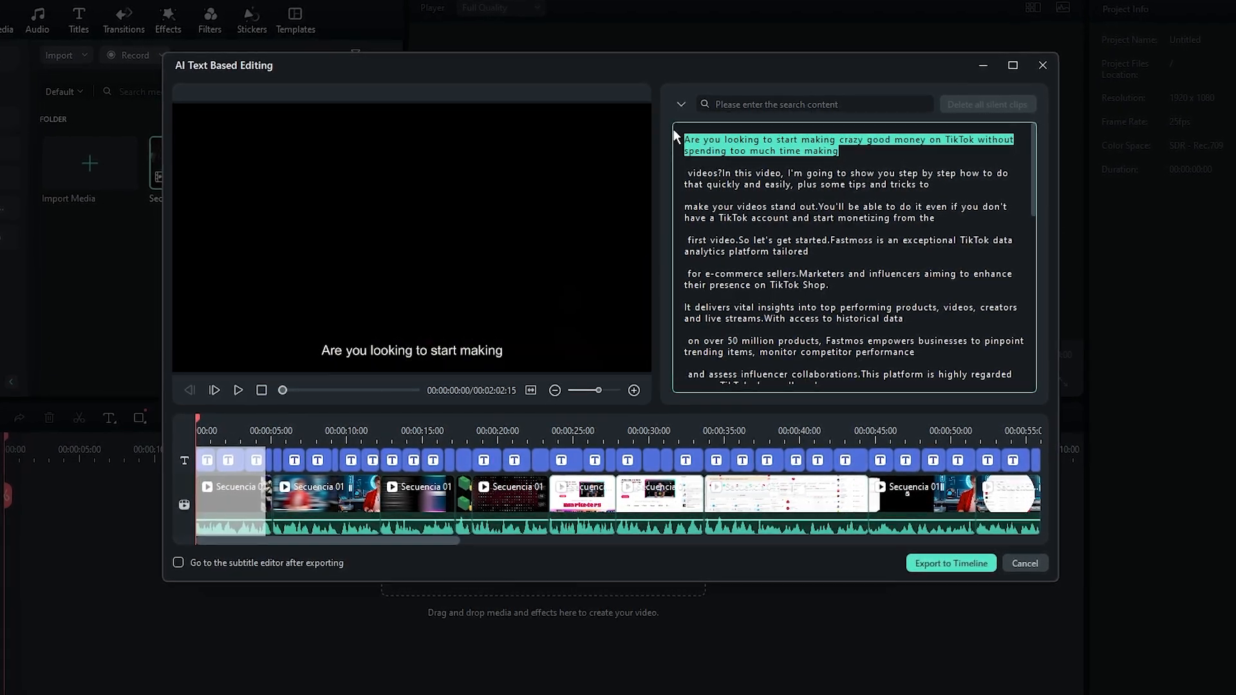
right_click(732, 146)
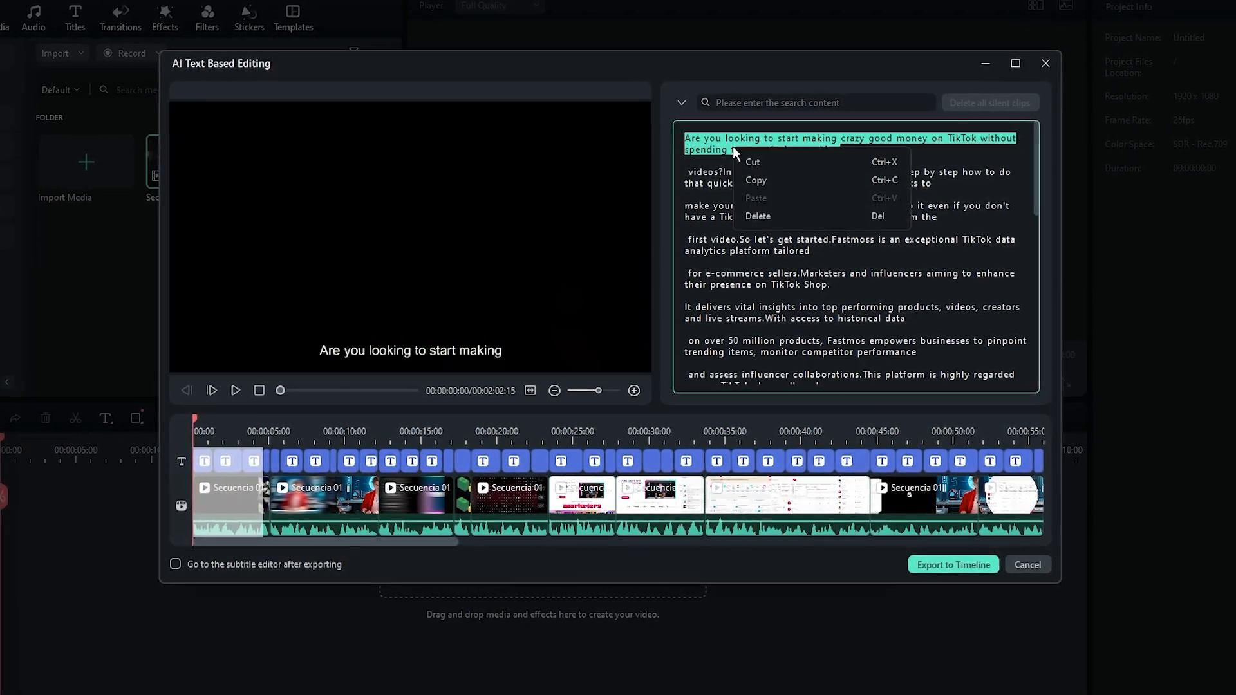
click(765, 163)
Step: Paste the cut opening line at the transcript's end and cut the line "Now let's talk about Flicky AI.It's this"
drag(1044, 170, 1032, 376)
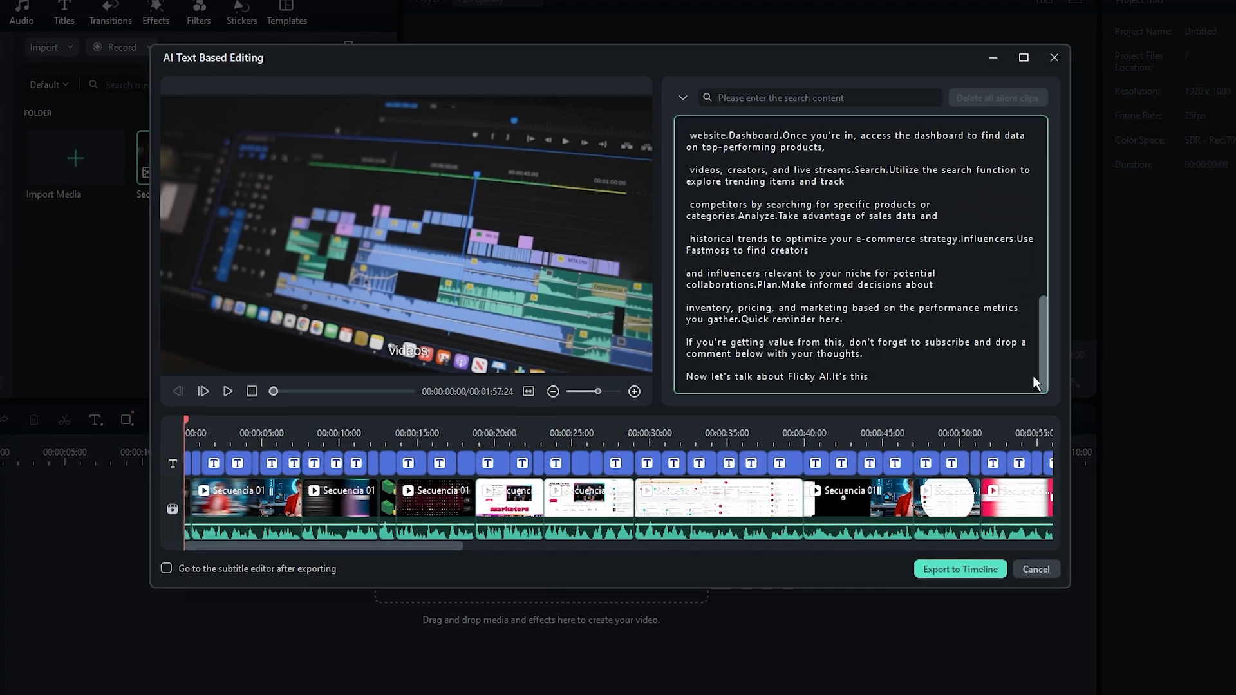
click(876, 376)
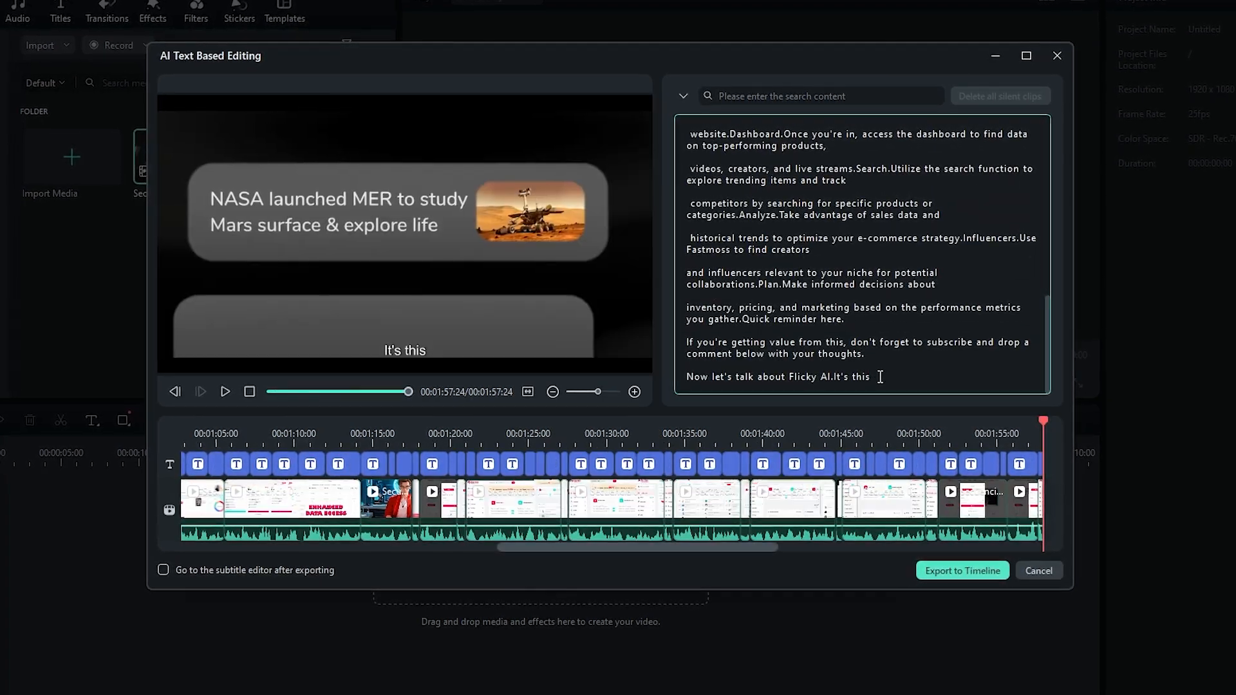
right_click(880, 377)
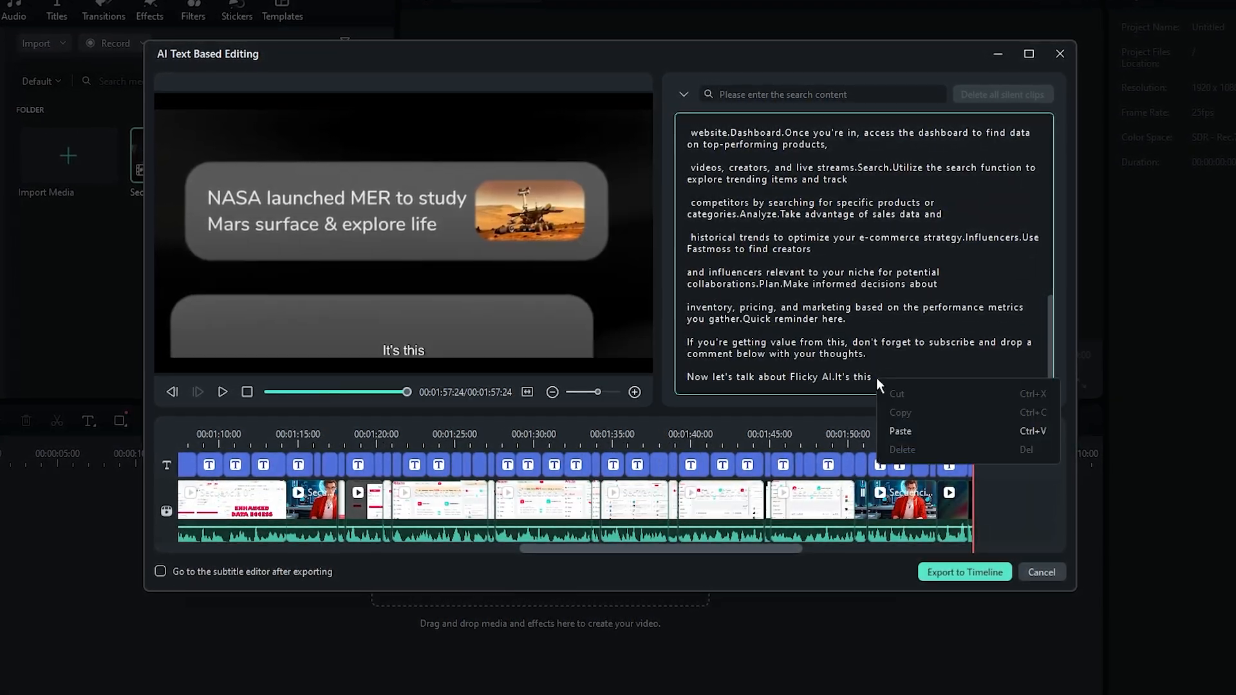
click(901, 428)
drag(880, 377, 688, 377)
right_click(709, 376)
click(768, 390)
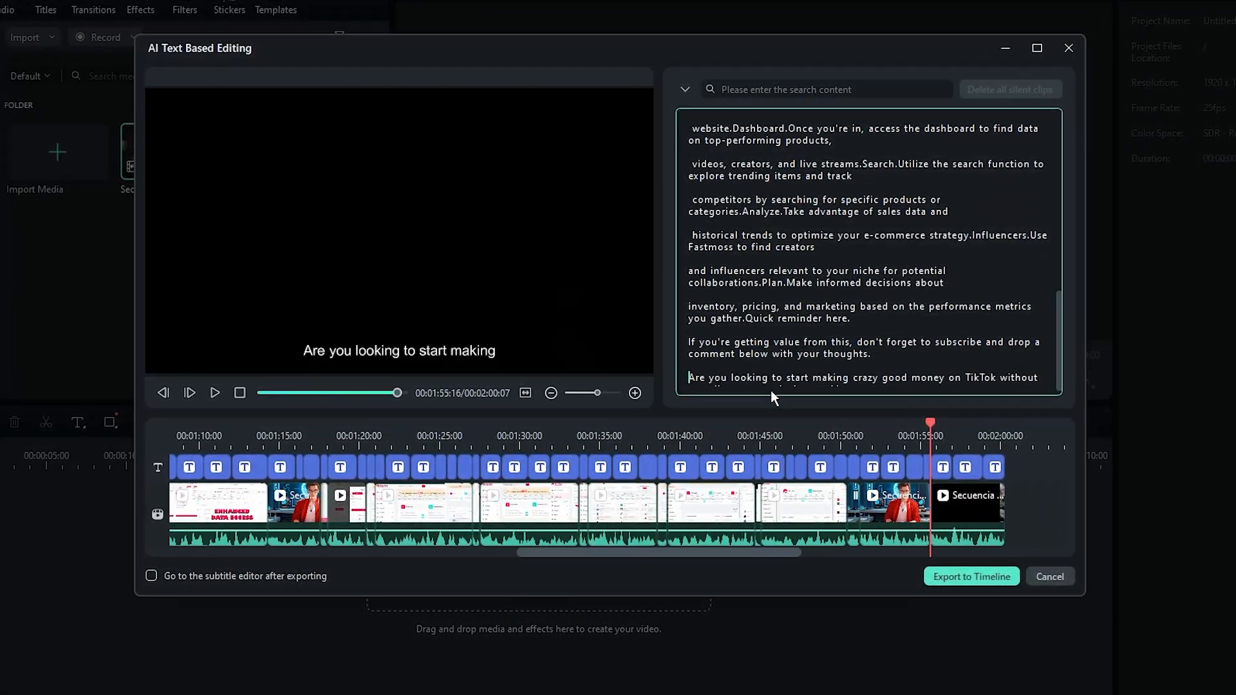
Step: Paste the line "Now let's talk about Flicky AI.It's this" at the very beginning of the transcript
drag(1057, 327, 1057, 139)
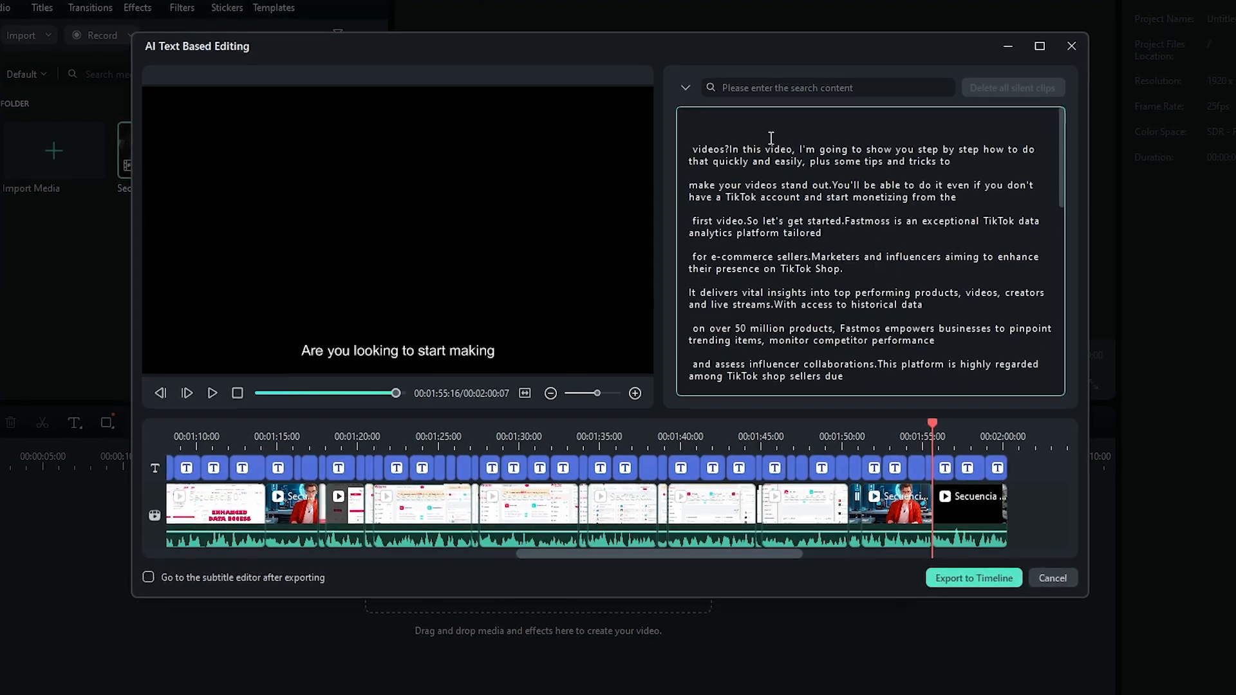
click(708, 128)
right_click(699, 128)
click(720, 180)
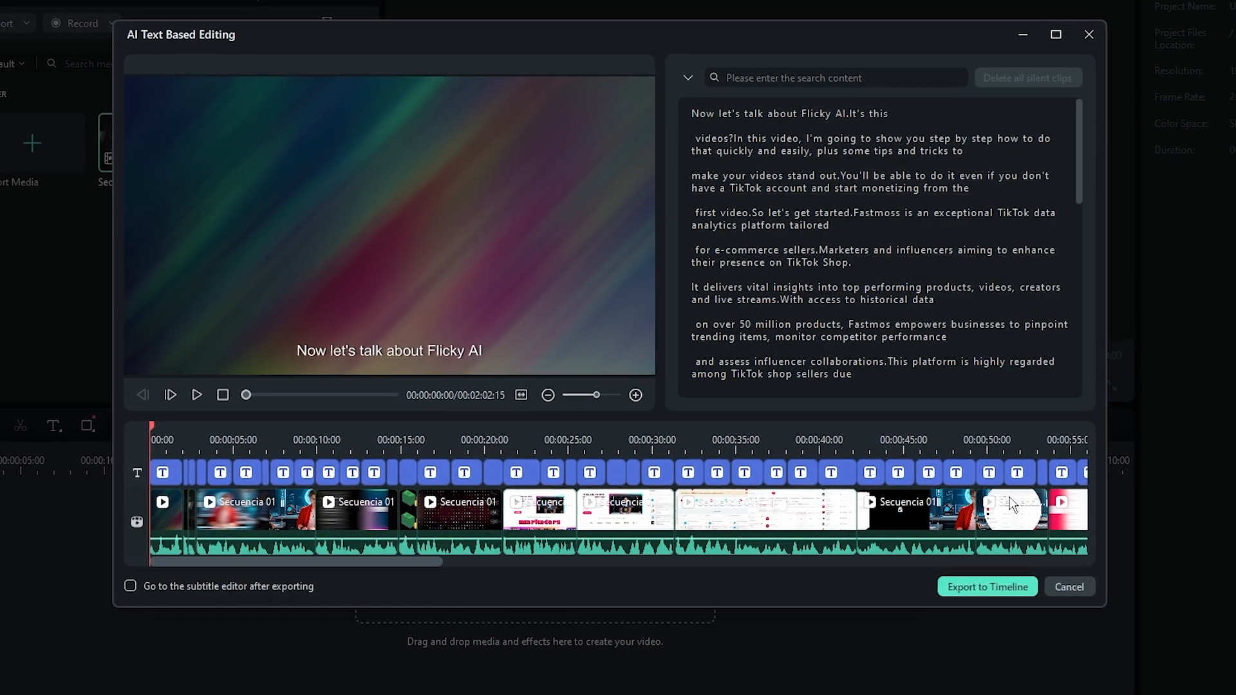
Step: Search the transcript for the word "money"
click(713, 71)
text(mone)
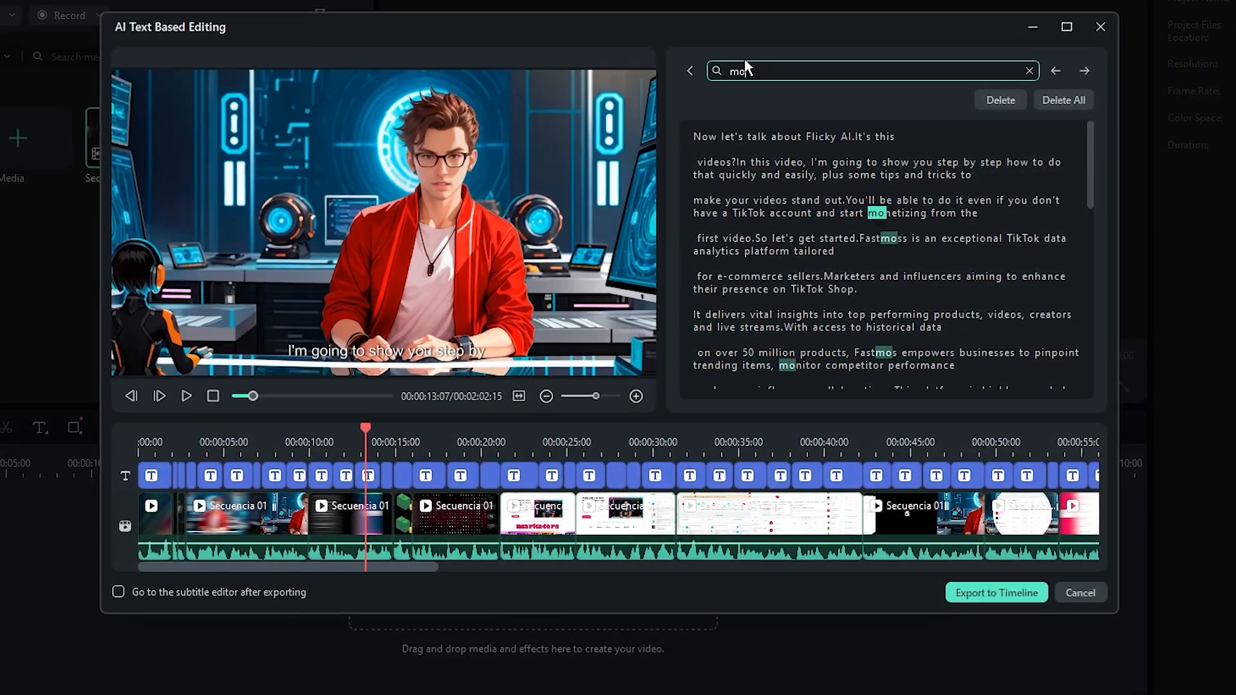
text(y)
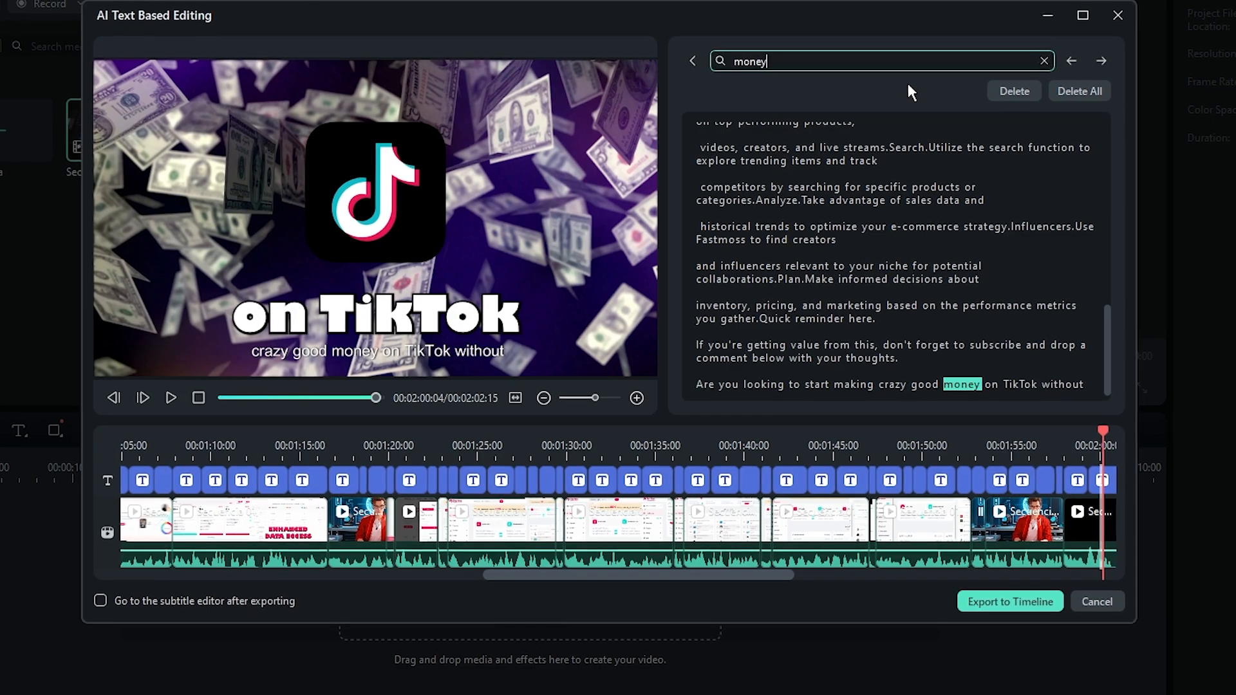
key(BackSpace)
text(t)
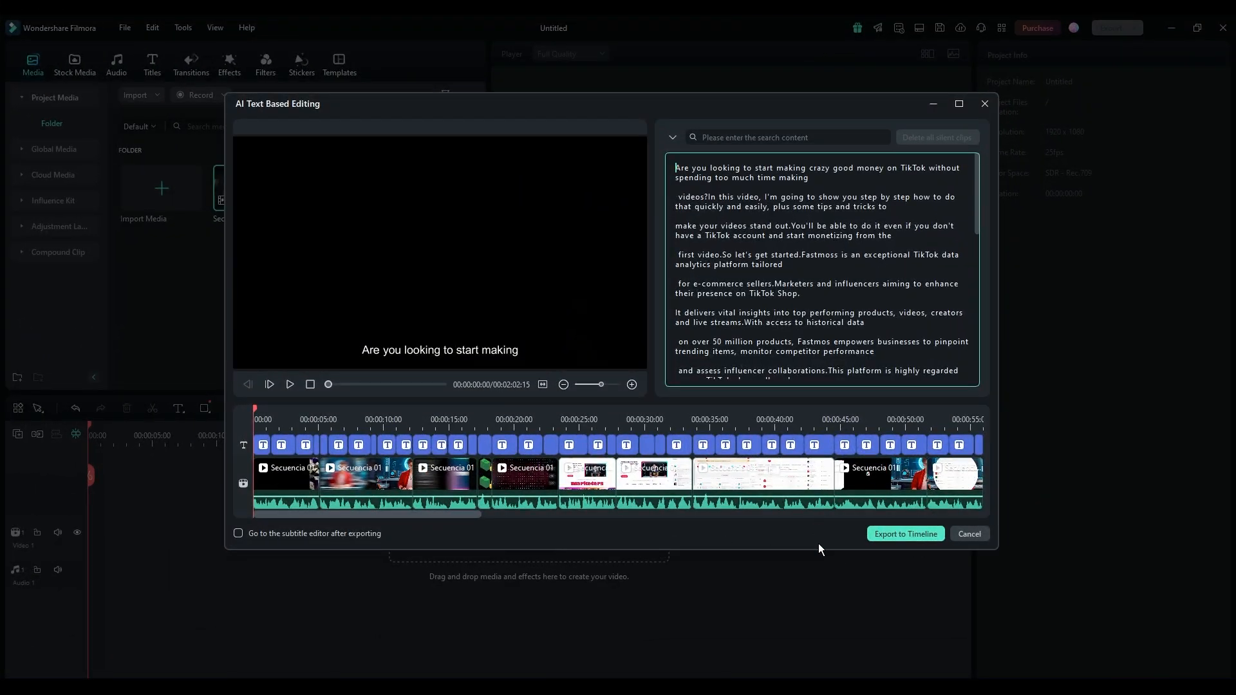
Step: Export the rough cut without silences to the timeline and play back the part around 57 seconds
click(904, 534)
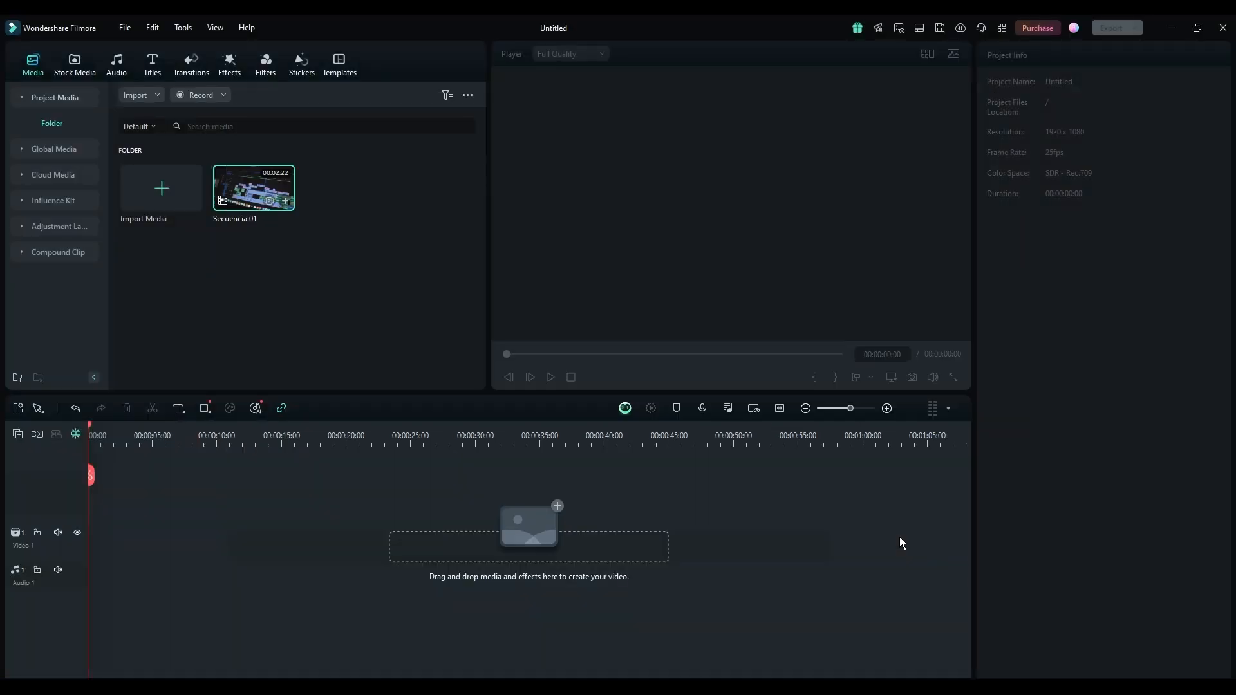
click(818, 431)
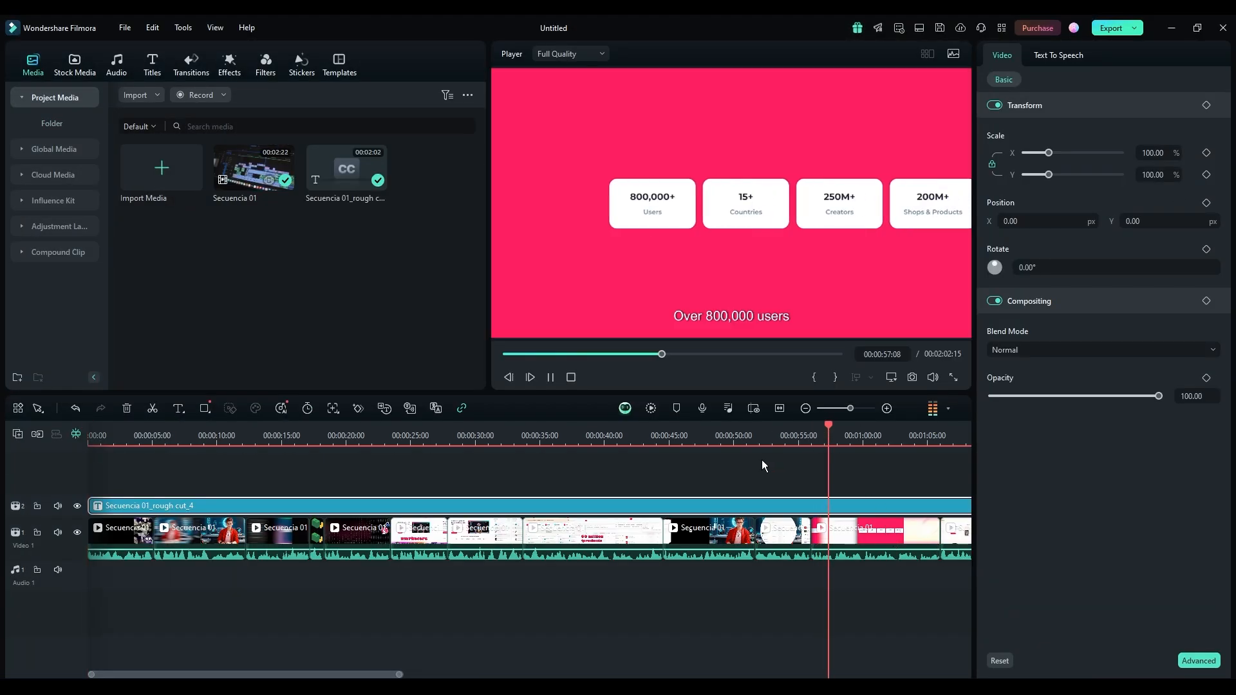
scroll(762, 459, right, 5)
key(space)
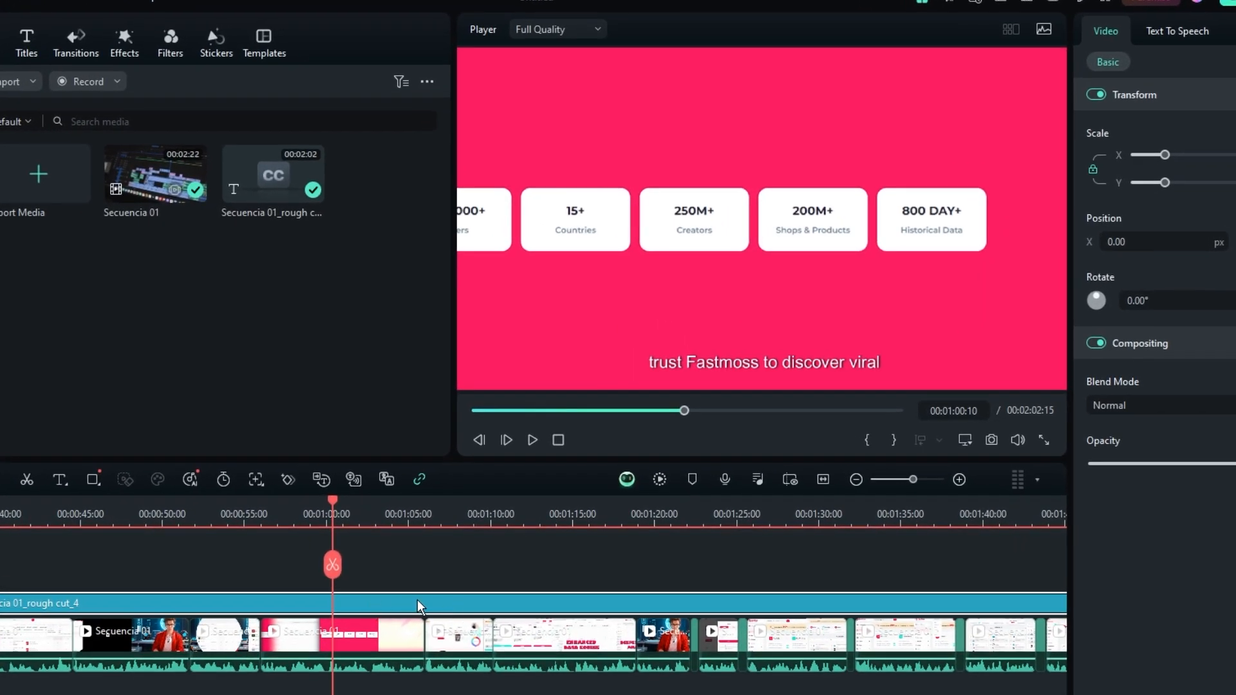
Step: Open the rough-cut subtitle clip for advanced editing and try text style presets on the line "trust Fastmoss to discover viral"
right_click(419, 601)
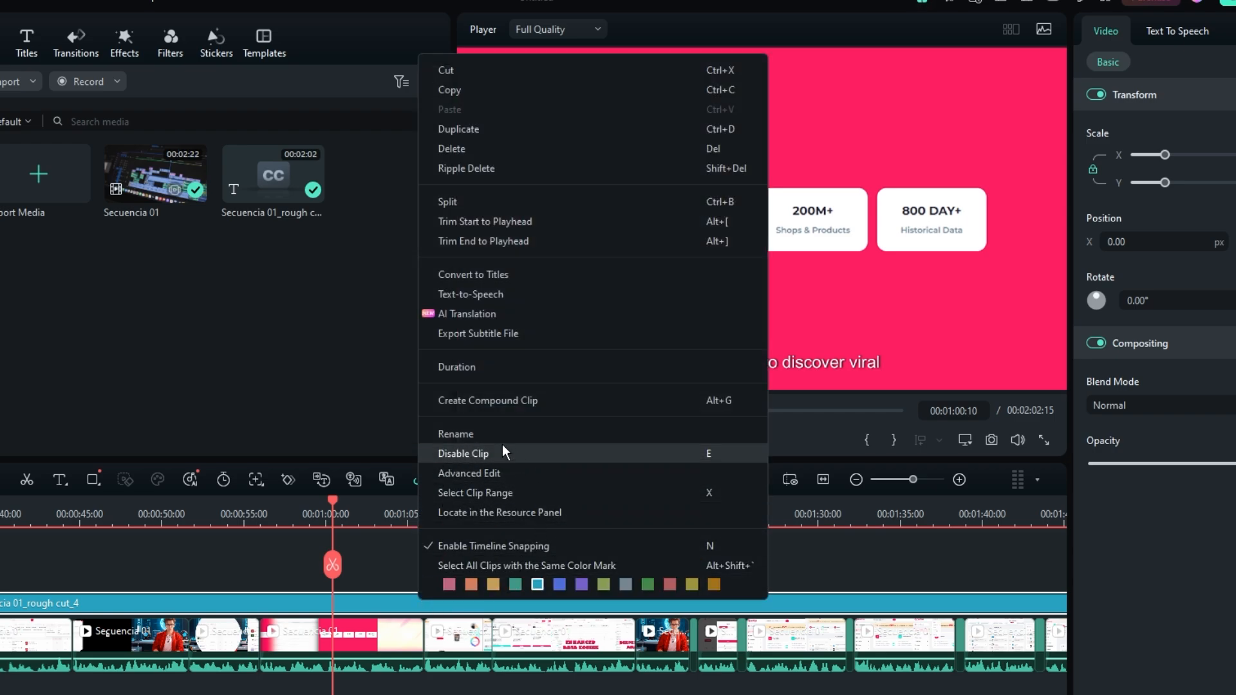
click(463, 477)
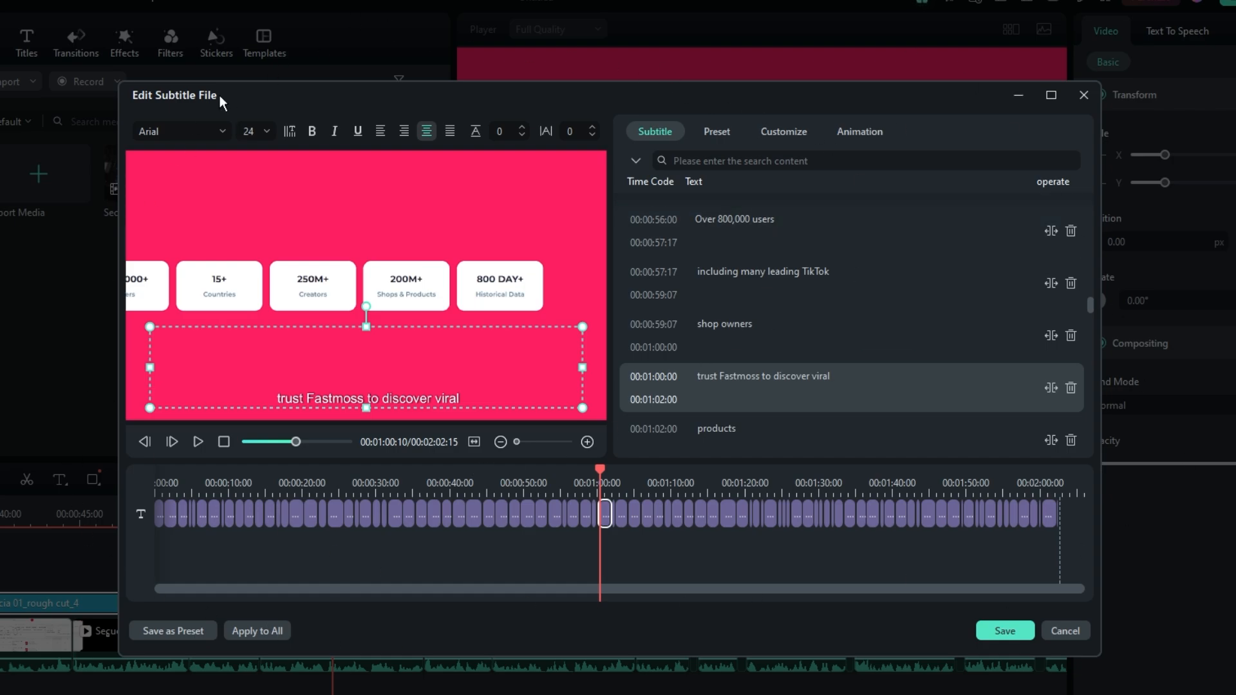
mouse_move(1091, 303)
mouse_down()
mouse_move(1087, 214)
mouse_move(1088, 304)
mouse_up()
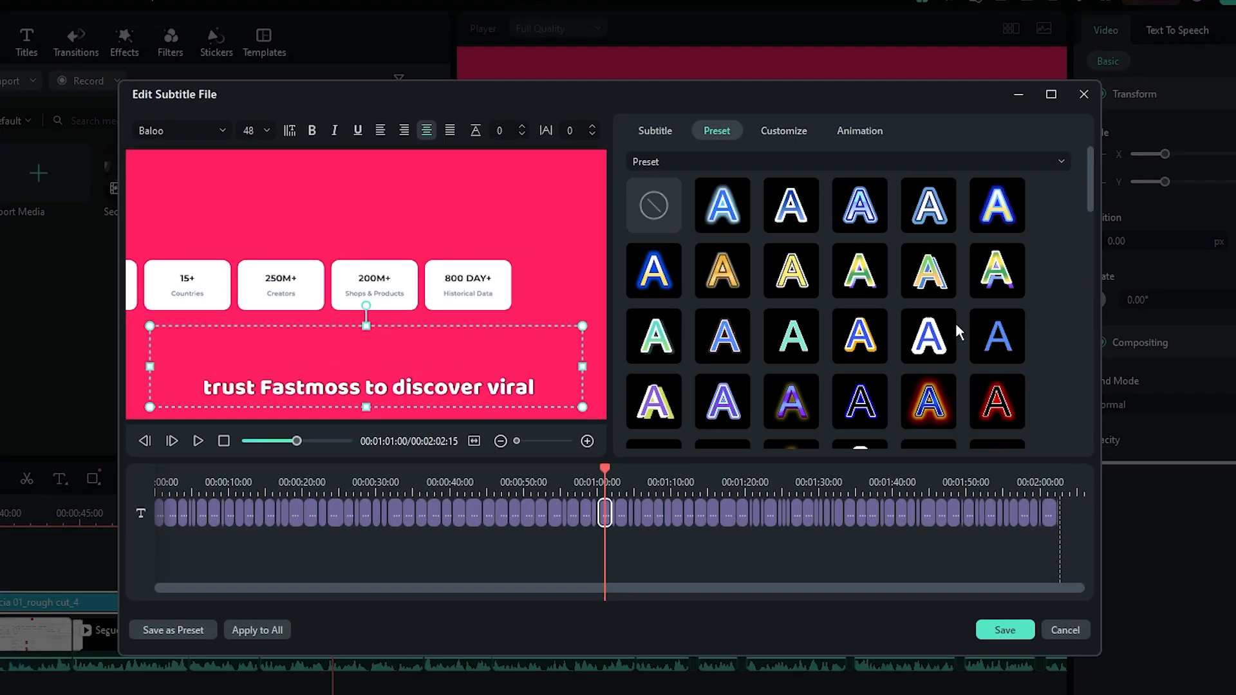
scroll(861, 332, down, 3)
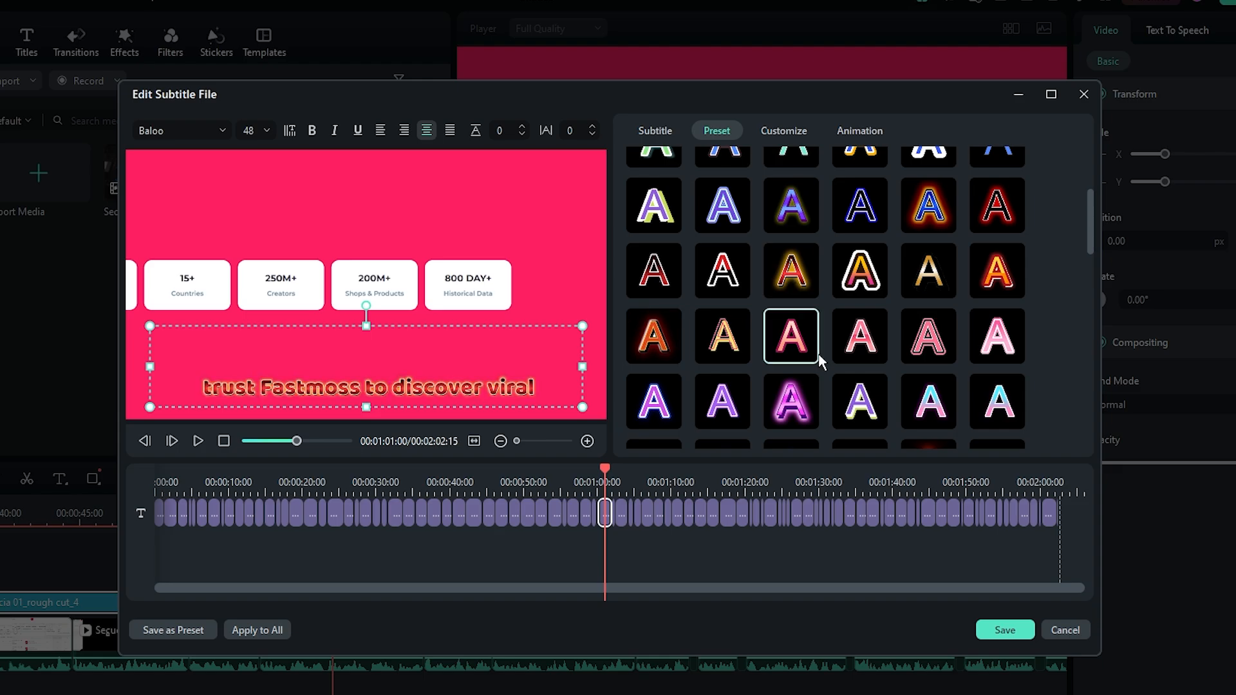
Step: Try Gradient Fill on the subtitle text, return to Color Fill and look through the remaining customization settings
click(785, 131)
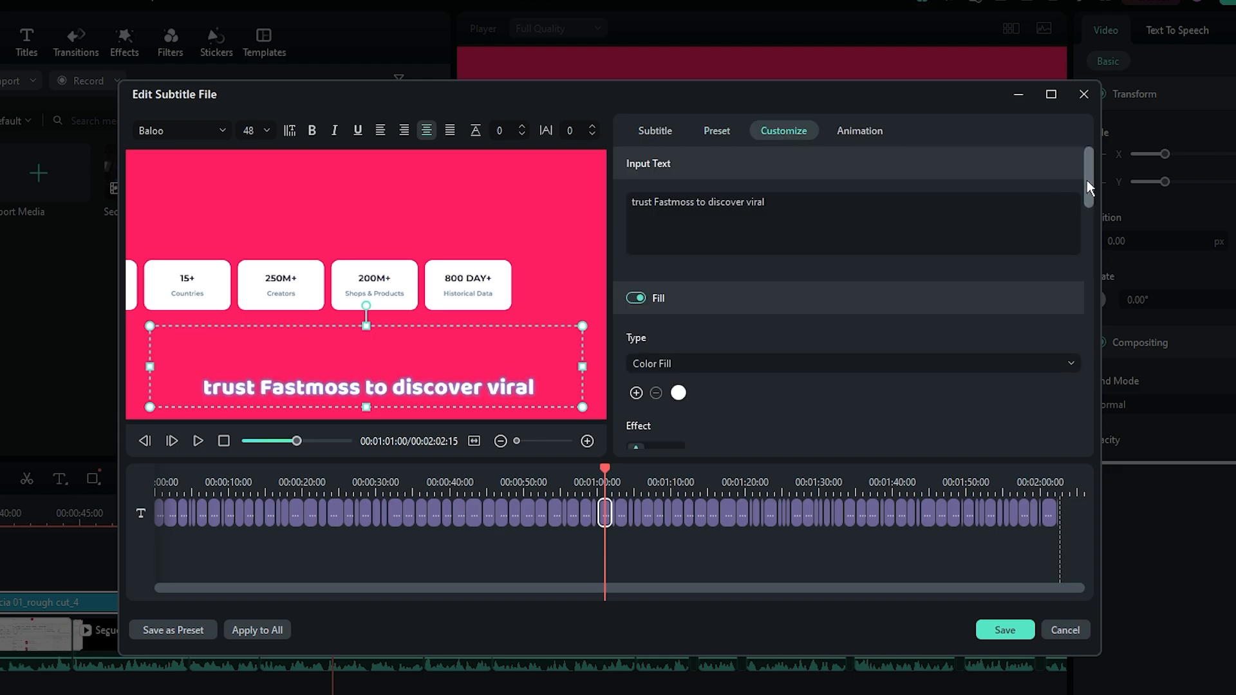
drag(1088, 180, 1089, 203)
click(974, 251)
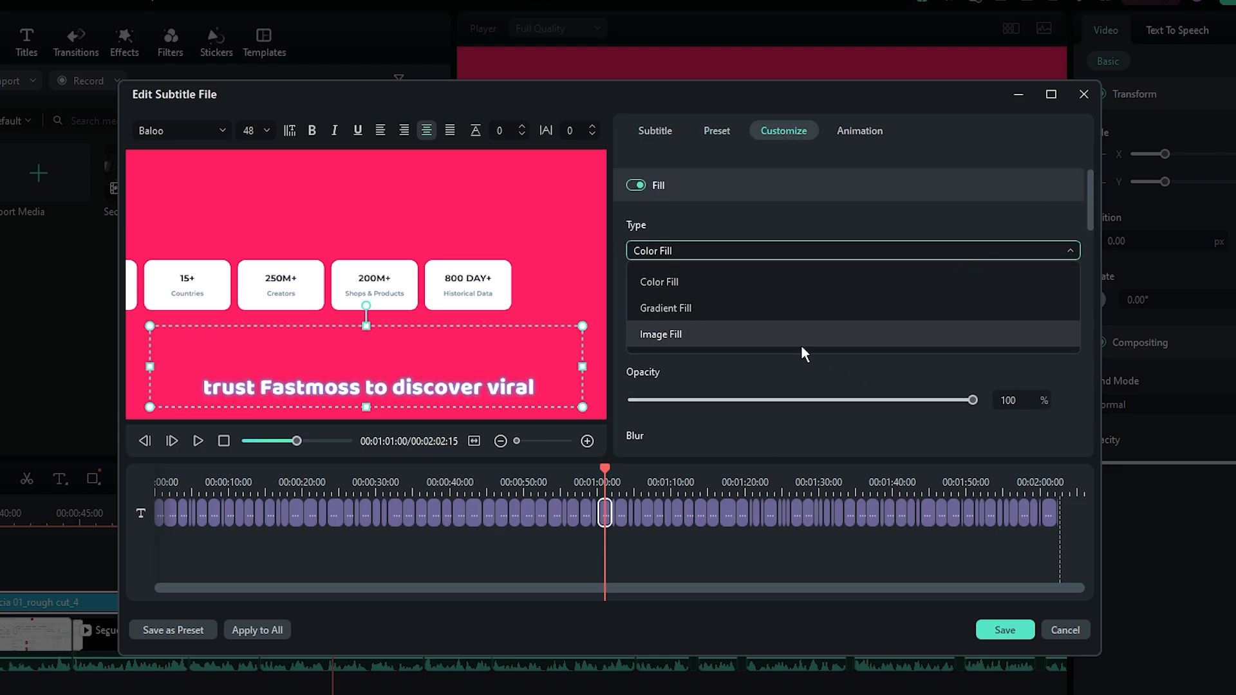
click(764, 309)
click(720, 255)
click(719, 282)
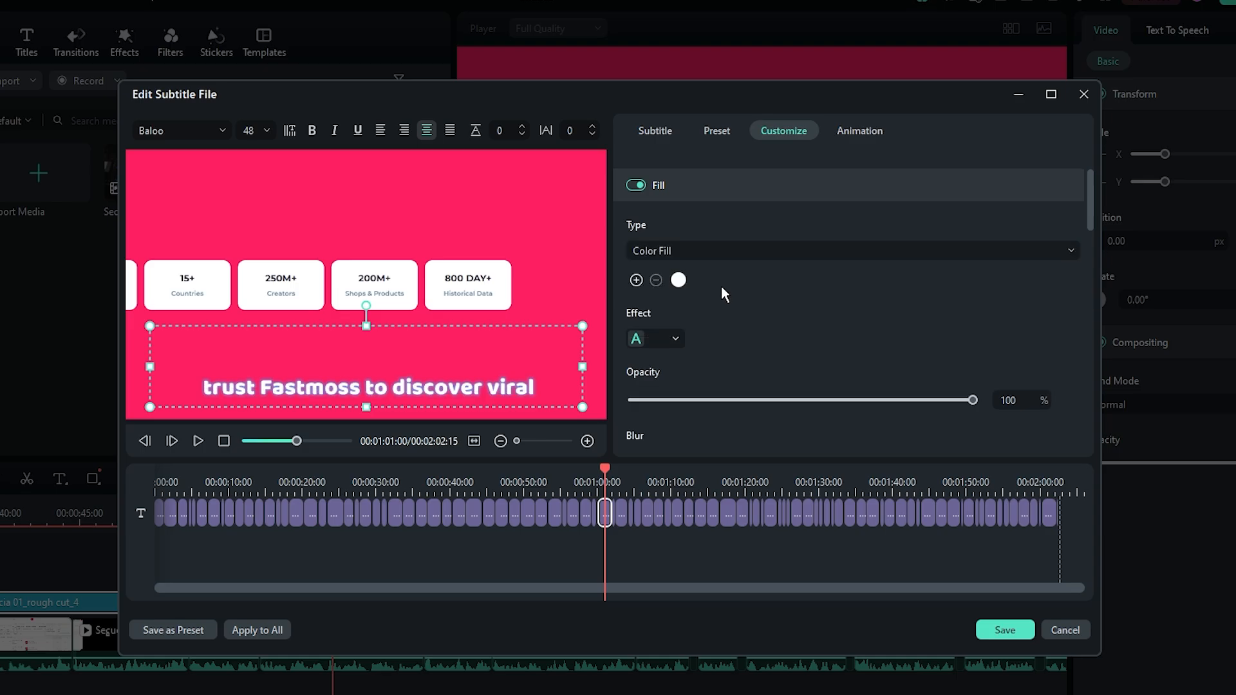
scroll(759, 311, down, 3)
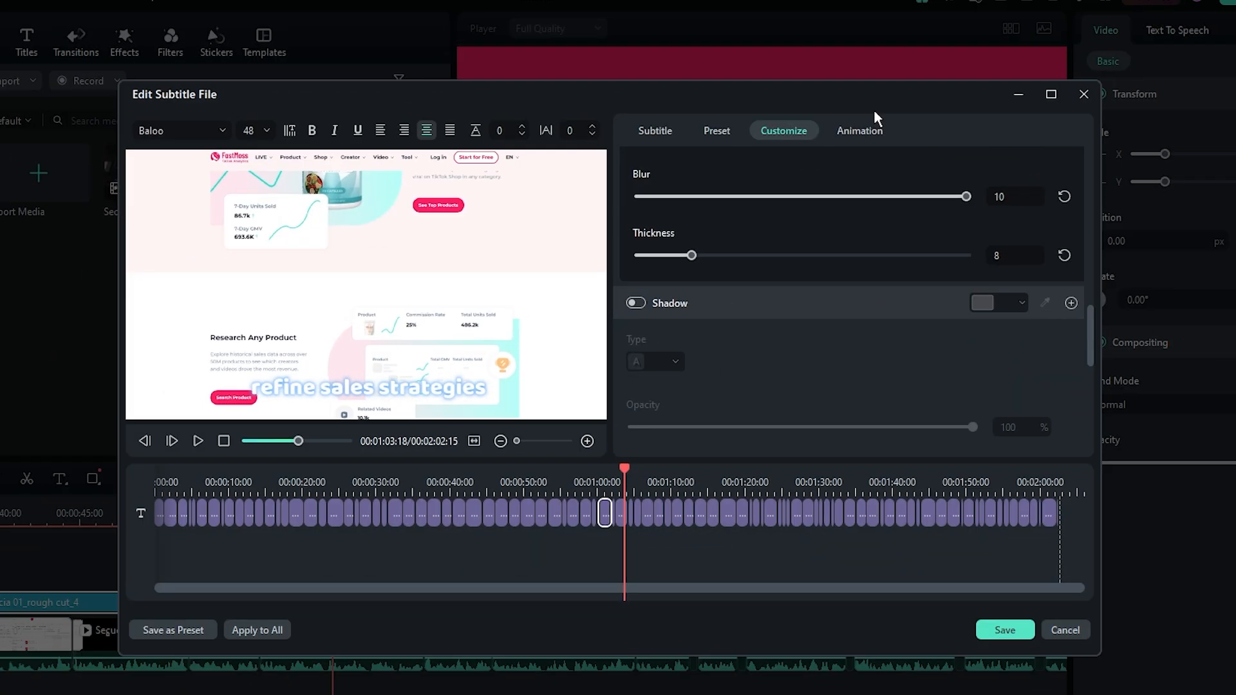
Step: Apply the Zoom in 1 entrance animation and current styling to all subtitle bars, preview the playback and save the subtitle edits
click(859, 130)
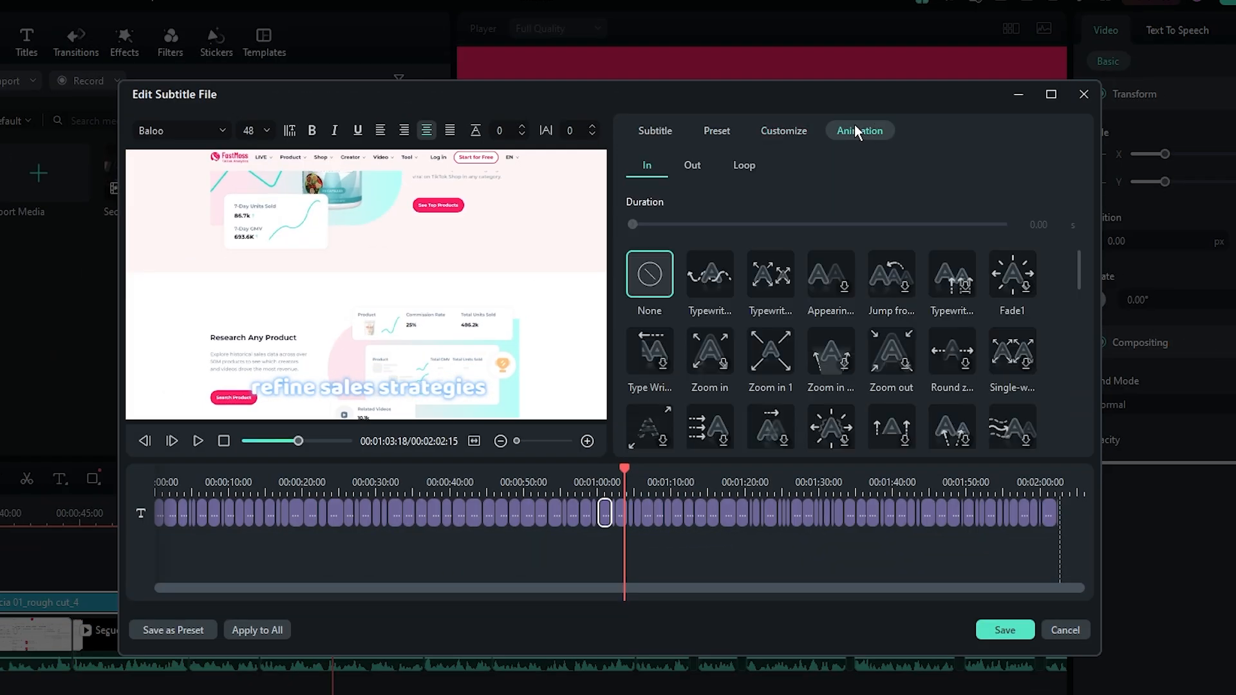
click(775, 350)
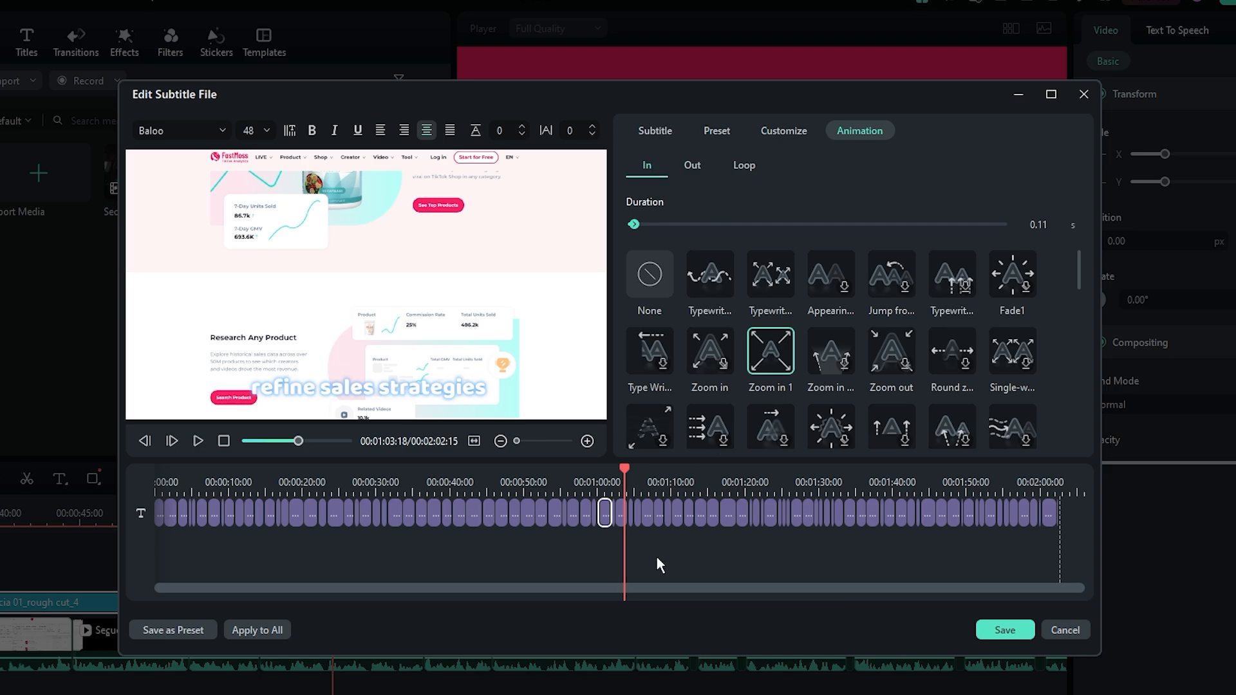
click(277, 632)
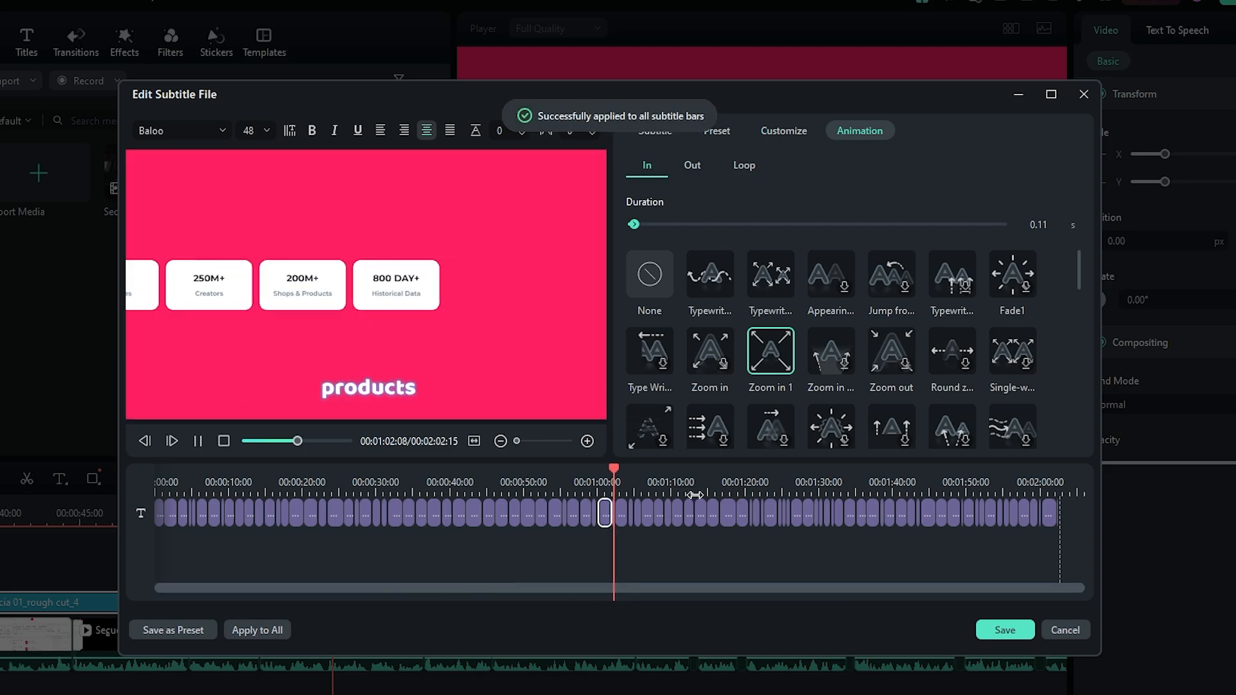
key(space)
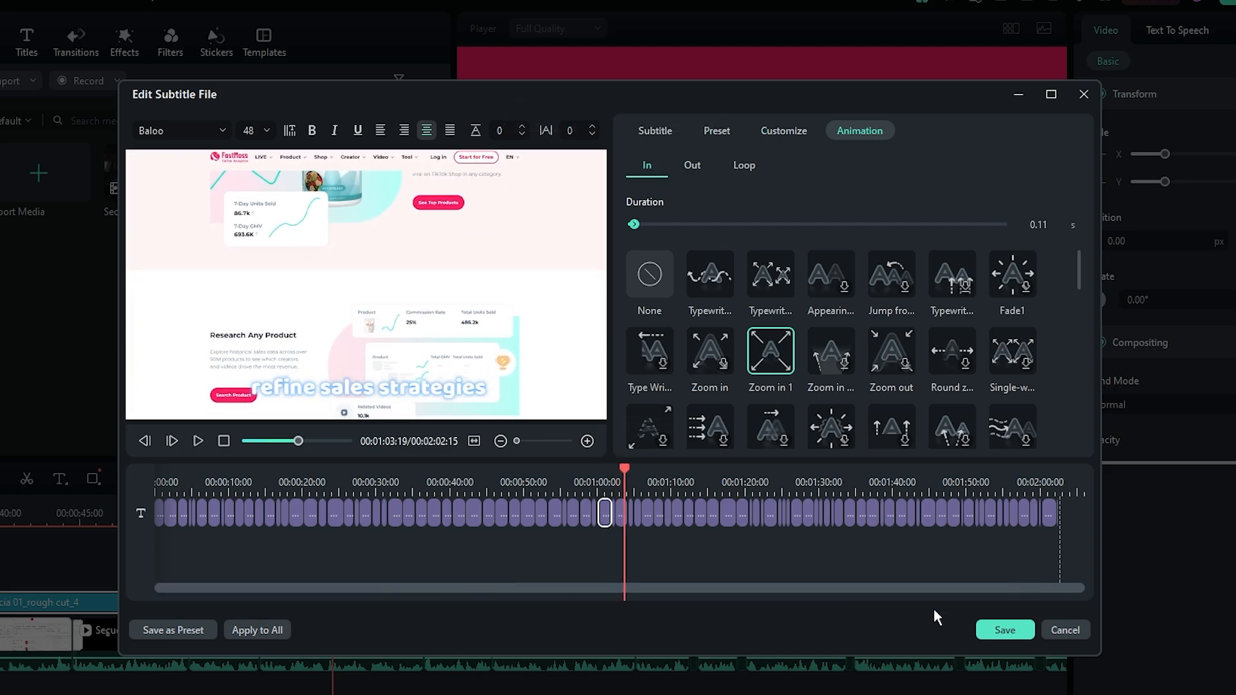
click(991, 631)
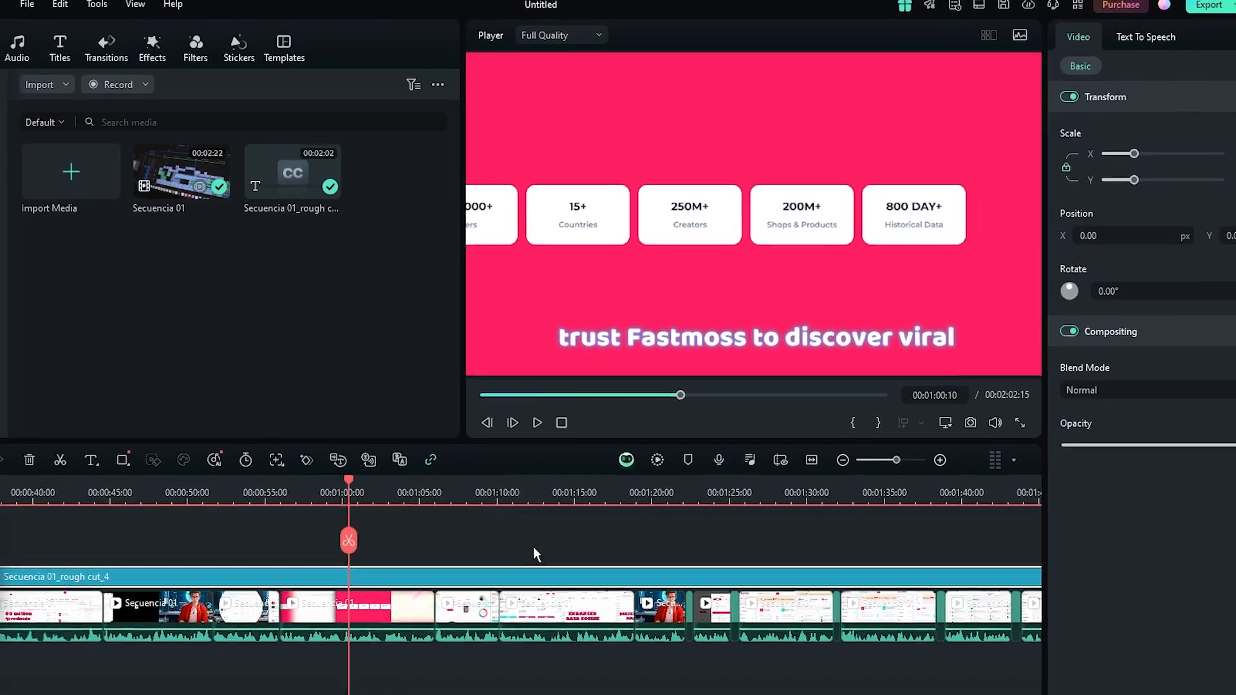
Step: Open the local export settings for the edited rough-cut project
scroll(538, 541, down, 3)
drag(312, 455, 289, 452)
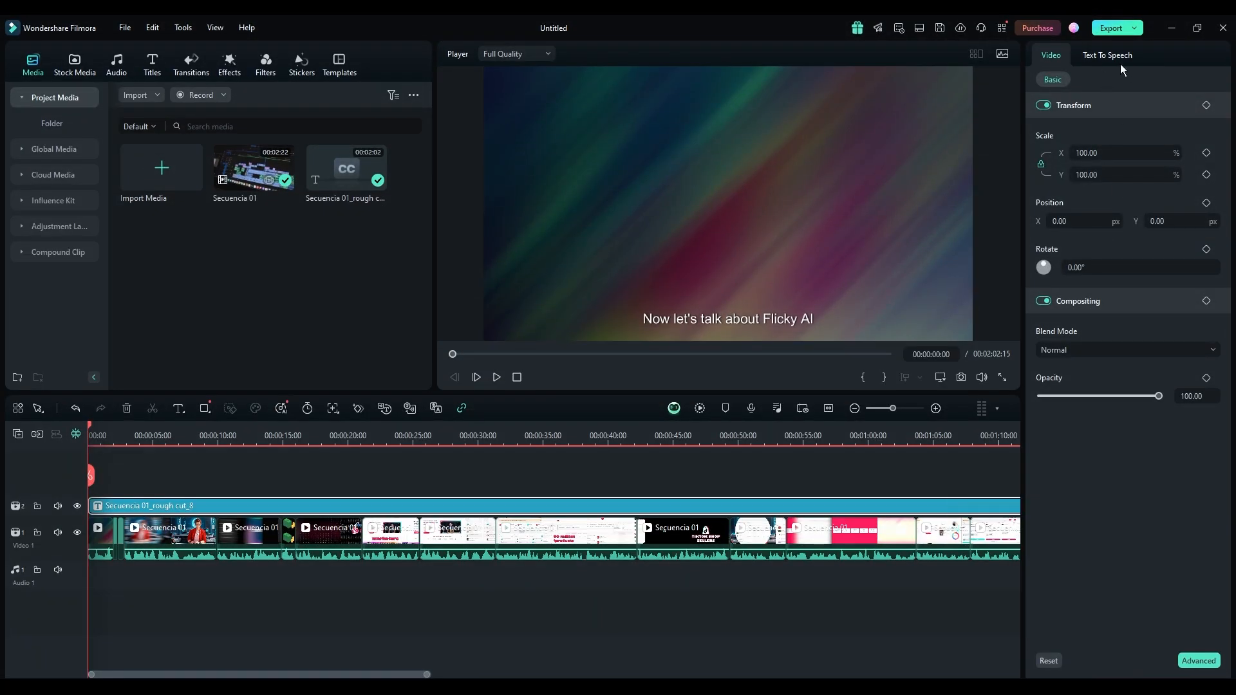
click(1109, 28)
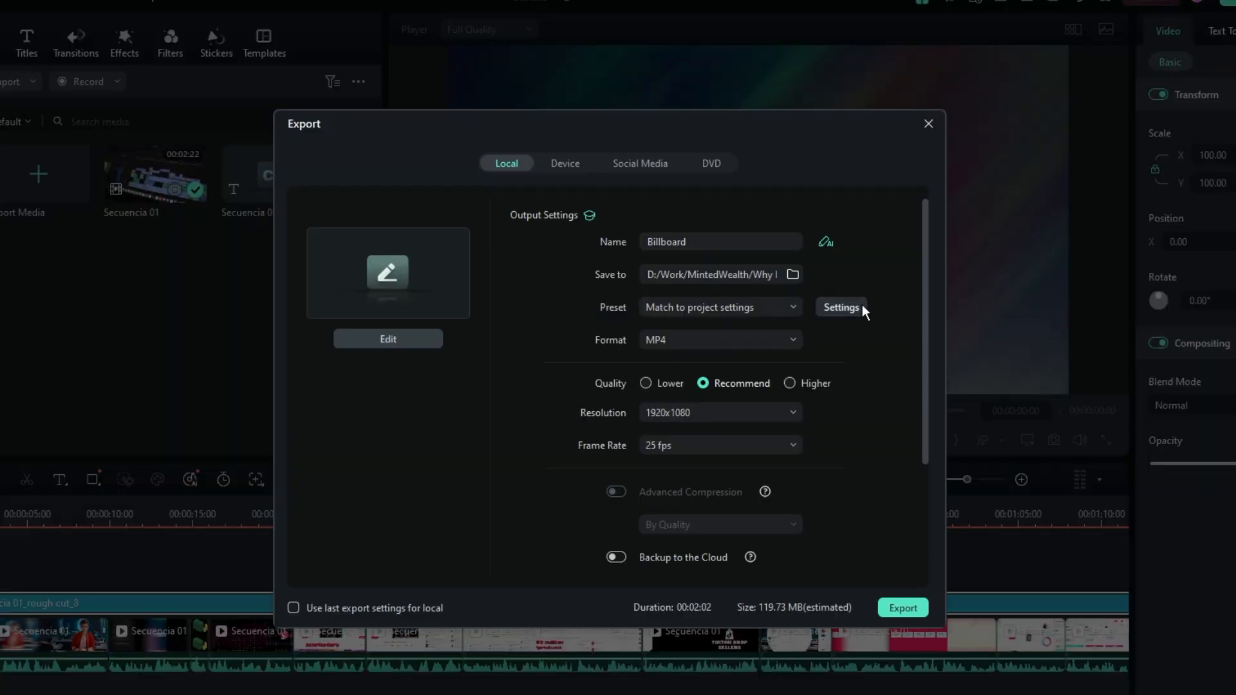